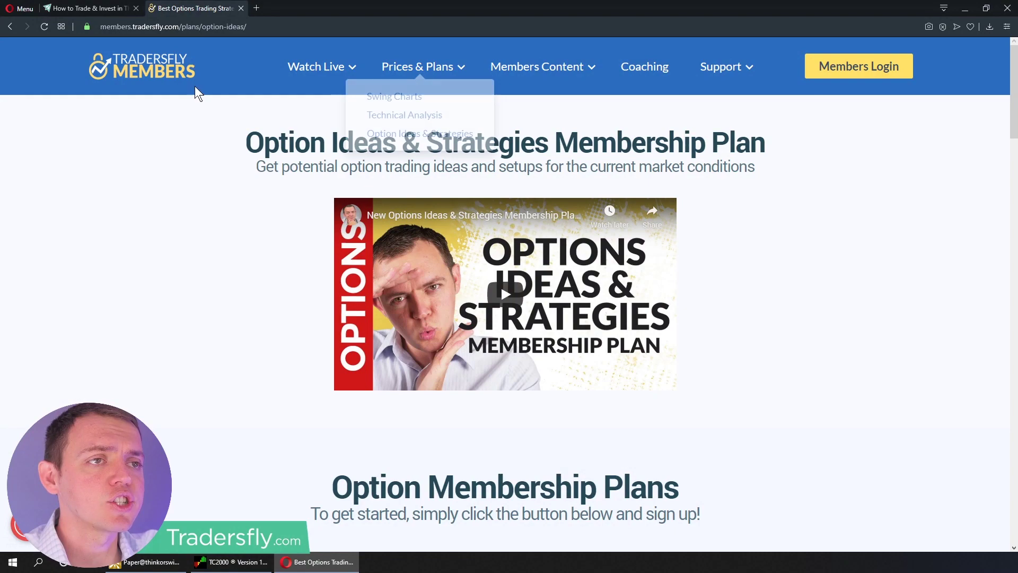
# Step: Switch to the Tradersfly homepage and scroll through the Freebies download page
pyautogui.click(106, 8)
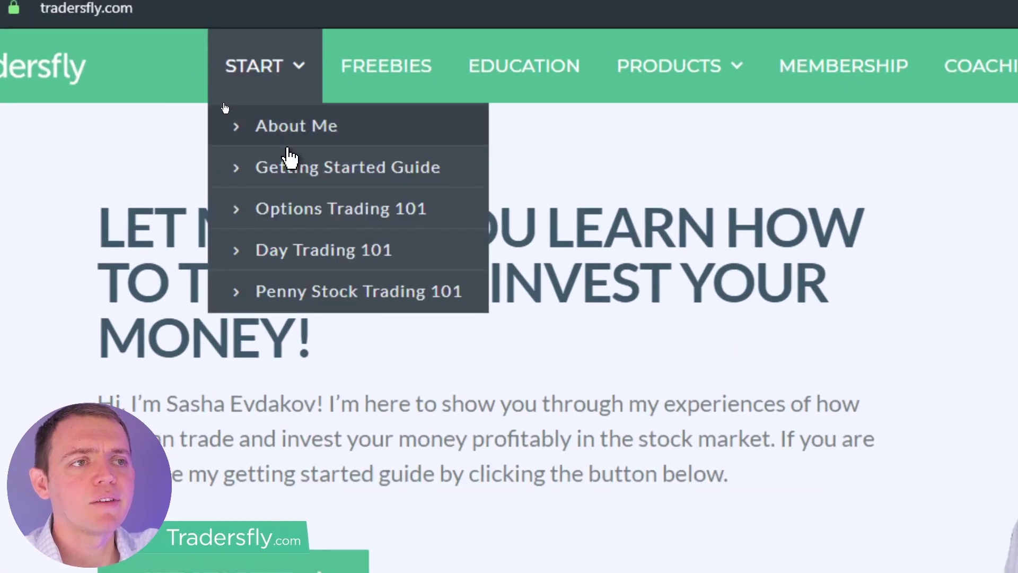
pyautogui.click(390, 80)
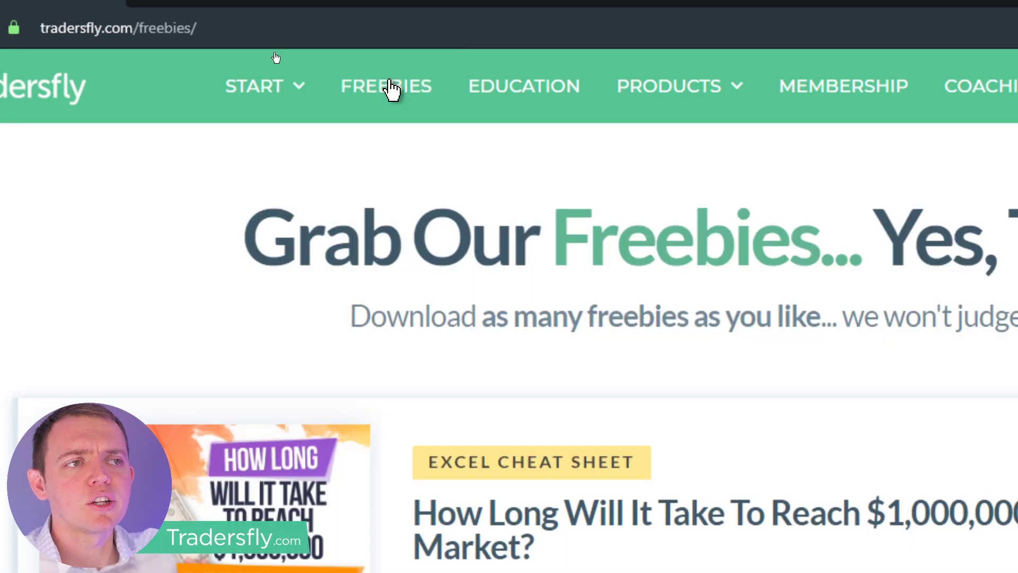
pyautogui.scroll(-6, 438, 265)
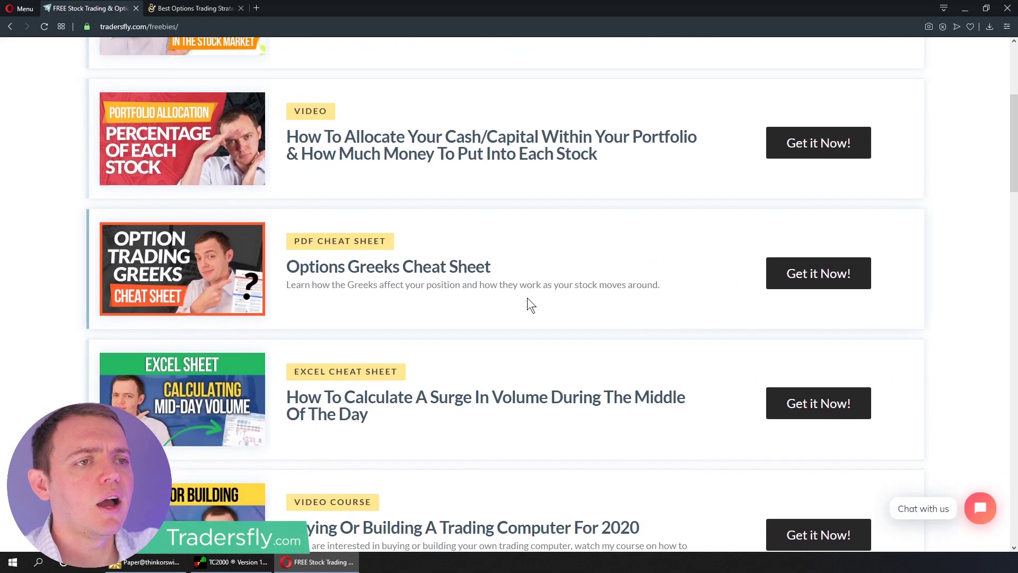
pyautogui.scroll(6, 271, 278)
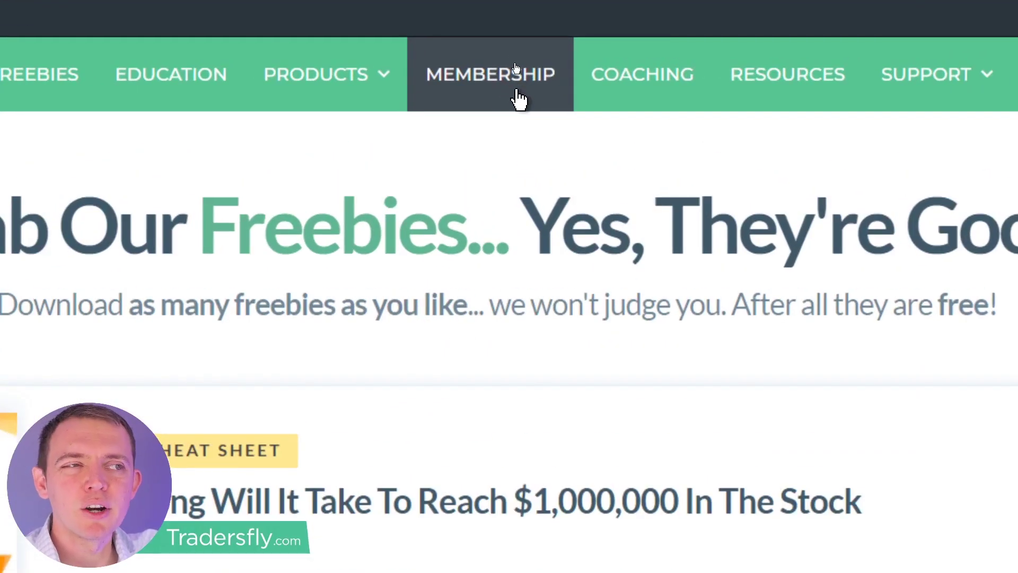
# Step: Browse the membership plans and open the Options Ideas & Strategies plan details
pyautogui.click(515, 95)
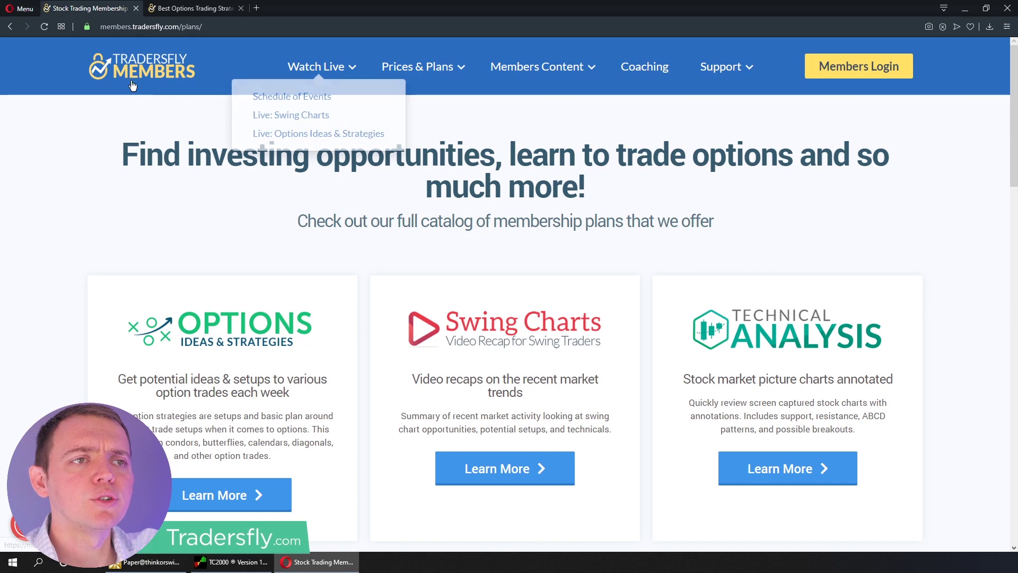
pyautogui.scroll(-1, 250, 216)
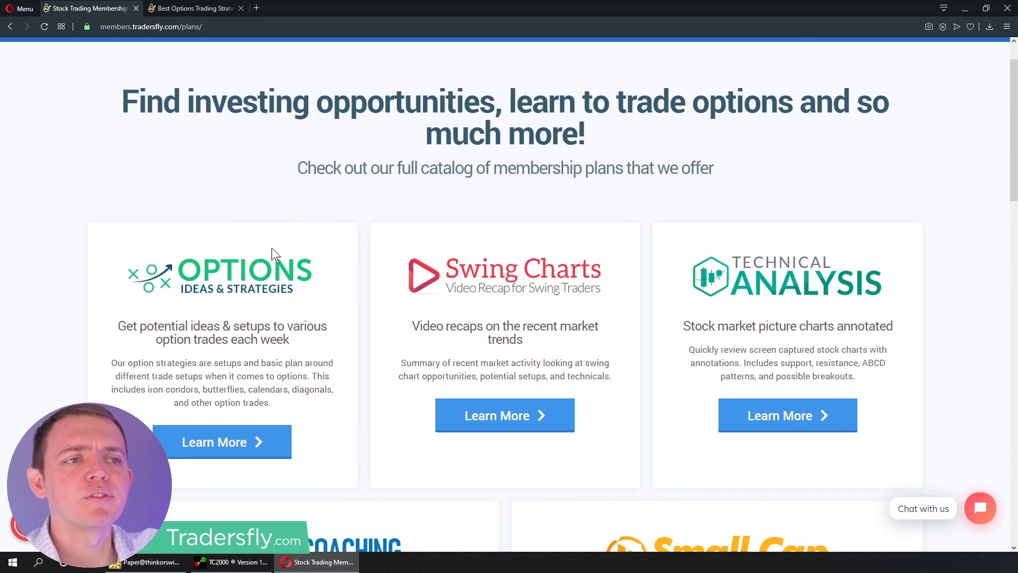
pyautogui.scroll(-1, 267, 233)
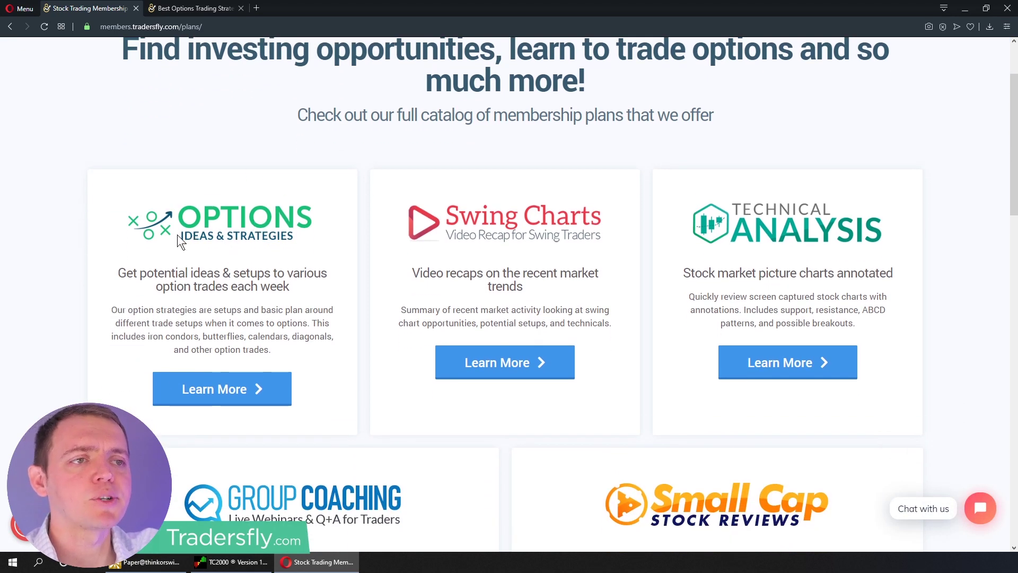
pyautogui.scroll(-2, 228, 276)
pyautogui.click(249, 287)
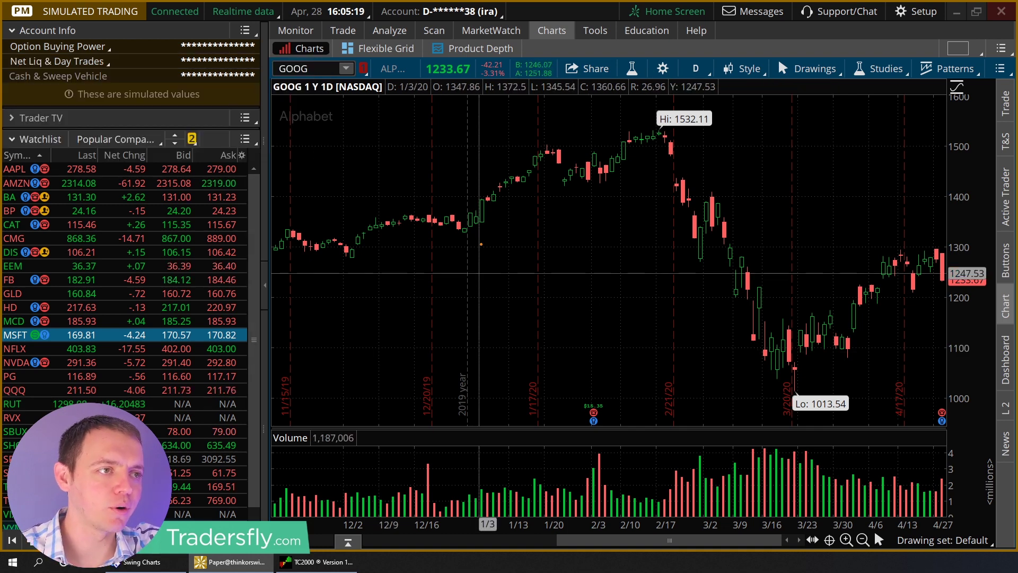
pyautogui.moveTo(504, 217)
pyautogui.mouseDown()
pyautogui.moveTo(434, 367)
pyautogui.moveTo(604, 366)
pyautogui.moveTo(506, 217)
pyautogui.mouseUp()
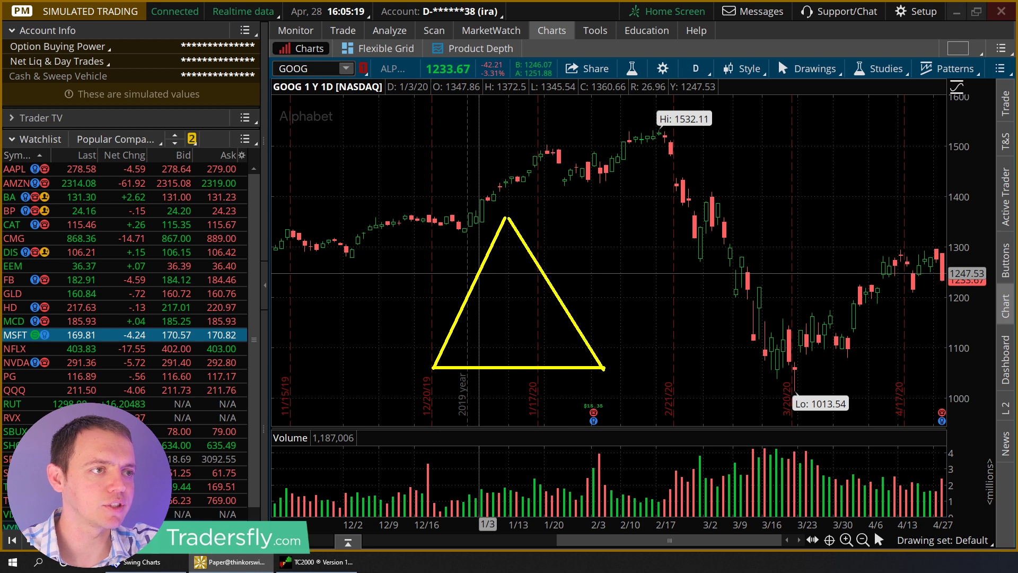
pyautogui.moveTo(460, 307); pyautogui.dragTo(564, 310)
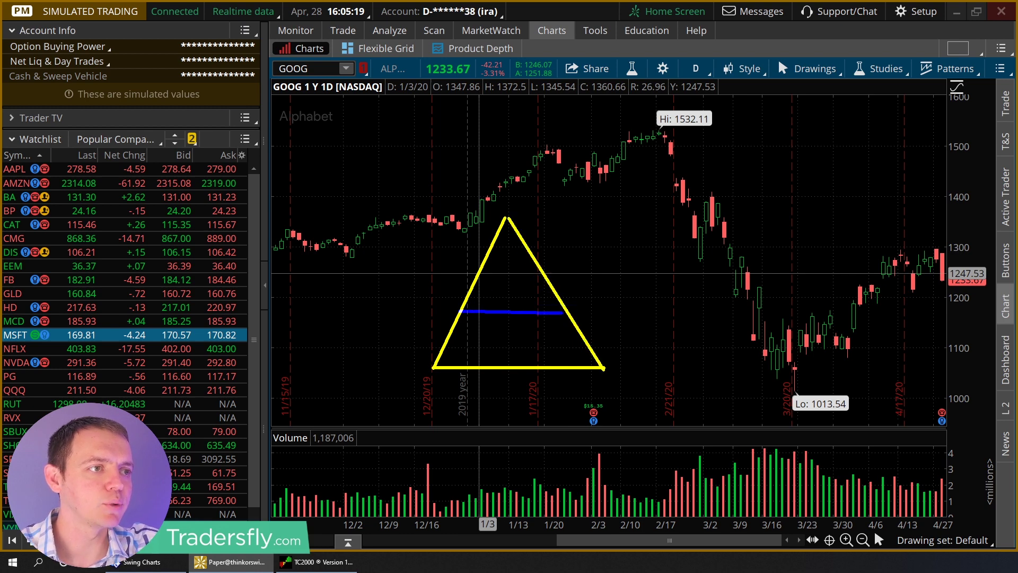
pyautogui.moveTo(476, 276); pyautogui.dragTo(549, 276)
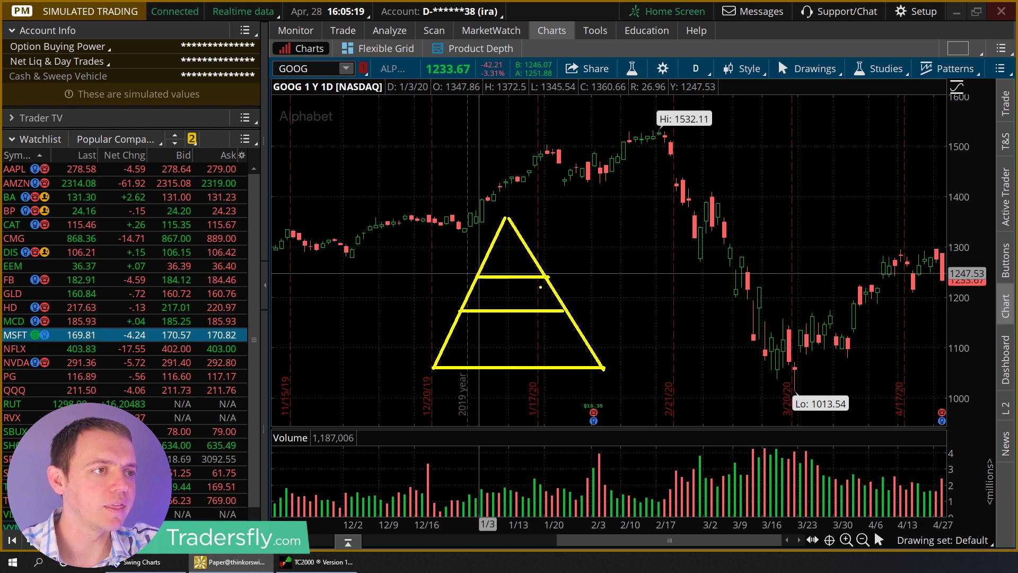
pyautogui.click(476, 340)
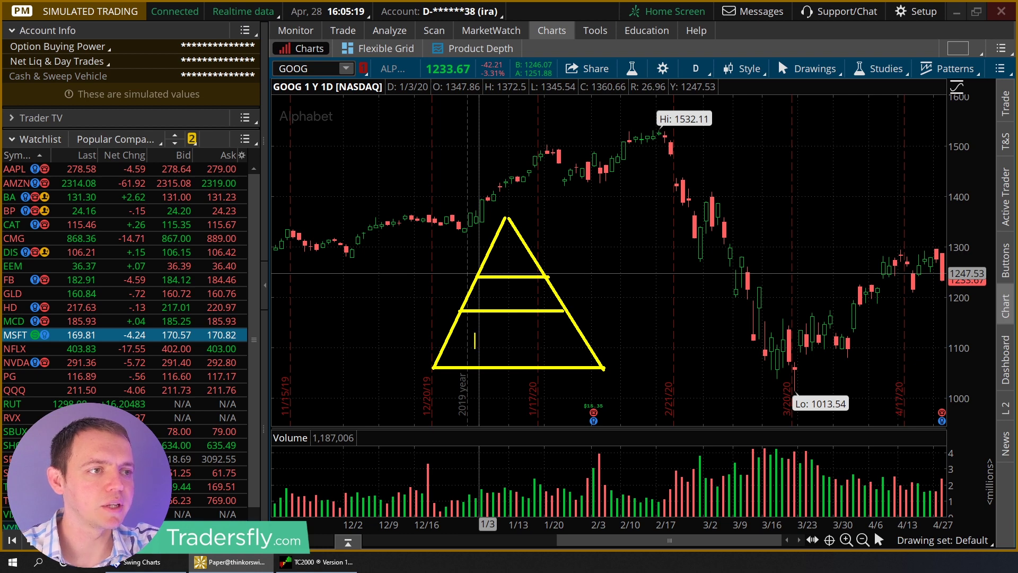
pyautogui.write('Long')
pyautogui.click(617, 355)
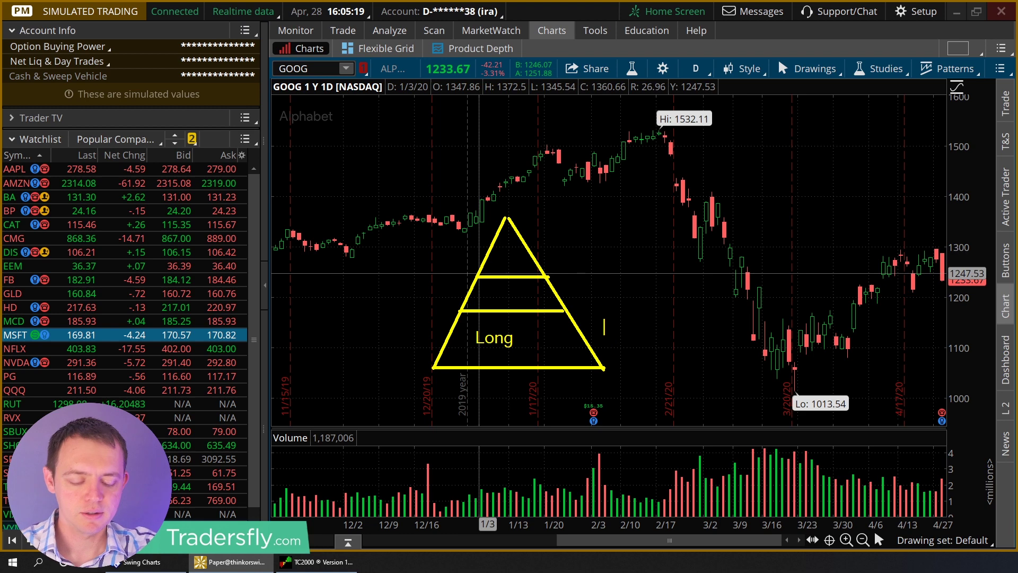
pyautogui.write('3-6K')
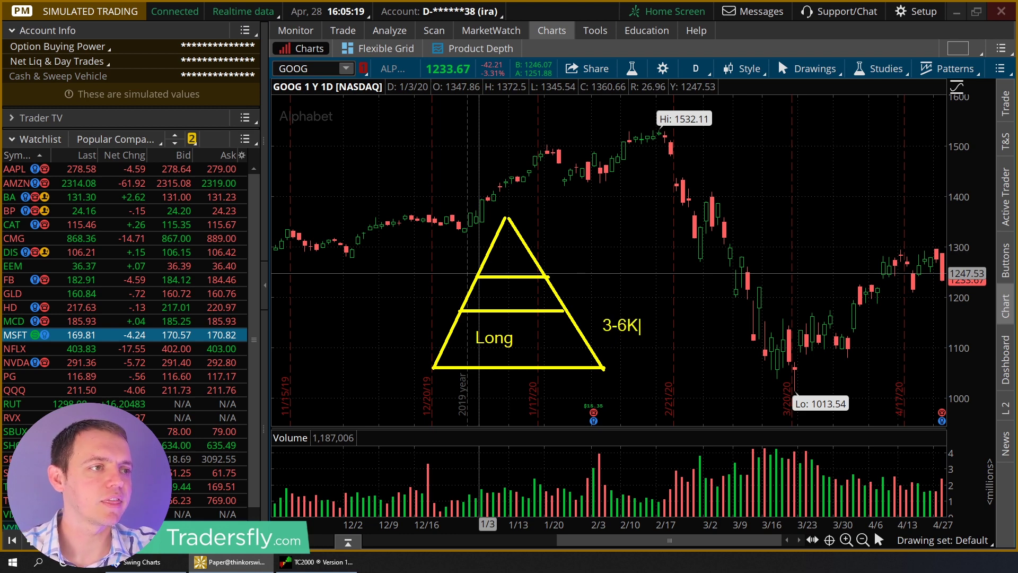
pyautogui.moveTo(588, 328); pyautogui.dragTo(546, 335)
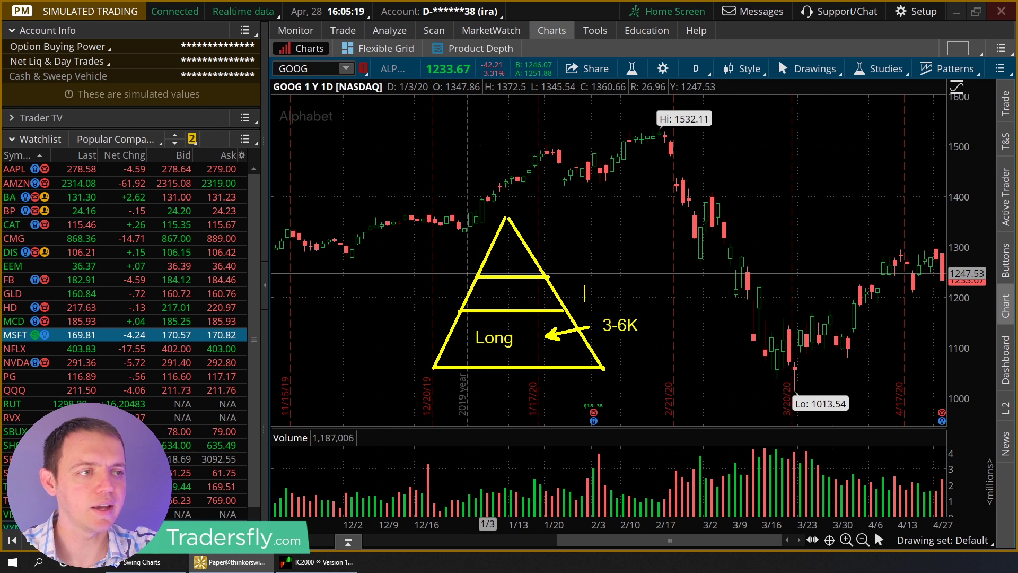
pyautogui.write('3-7')
pyautogui.press('BackSpace')
pyautogui.write('6K')
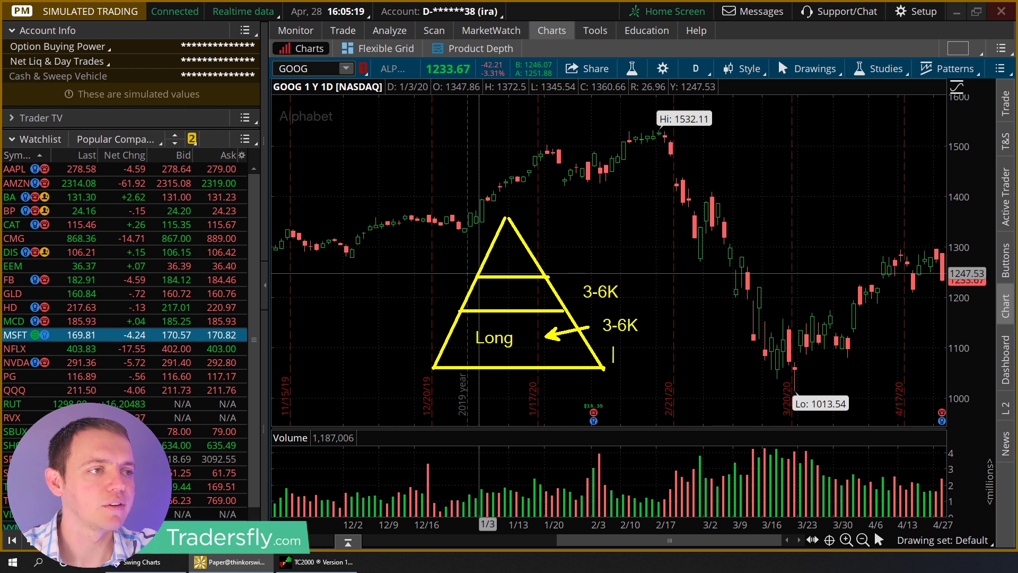
pyautogui.write('$5,000')
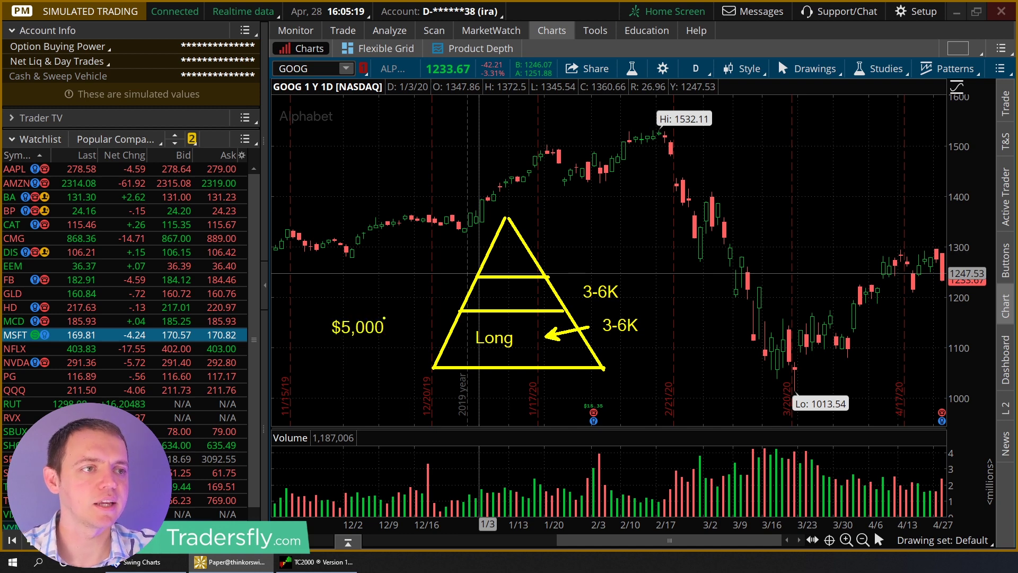
pyautogui.write('3000 Monthly')
pyautogui.moveTo(374, 170); pyautogui.dragTo(474, 245)
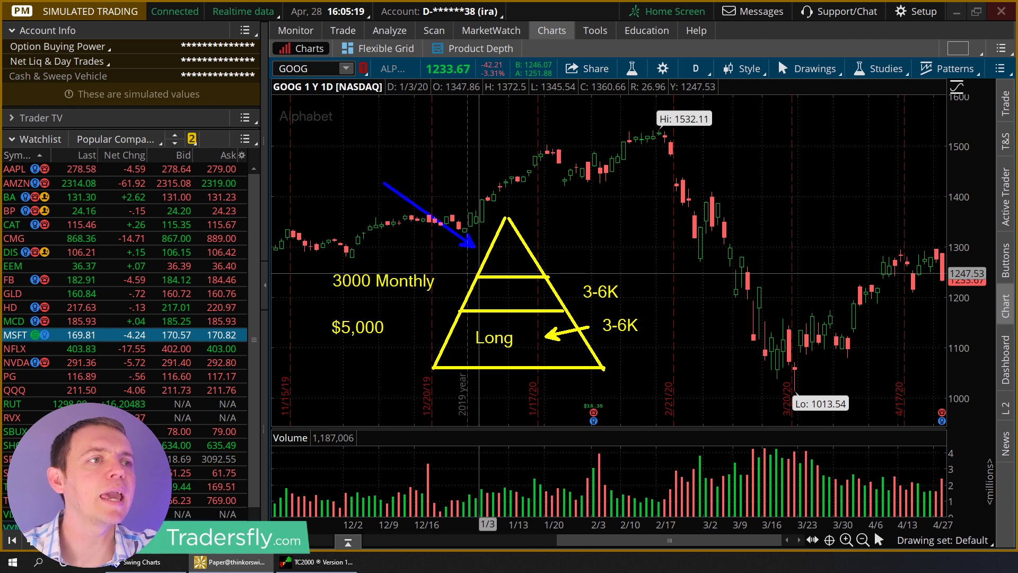
pyautogui.write('700 $')
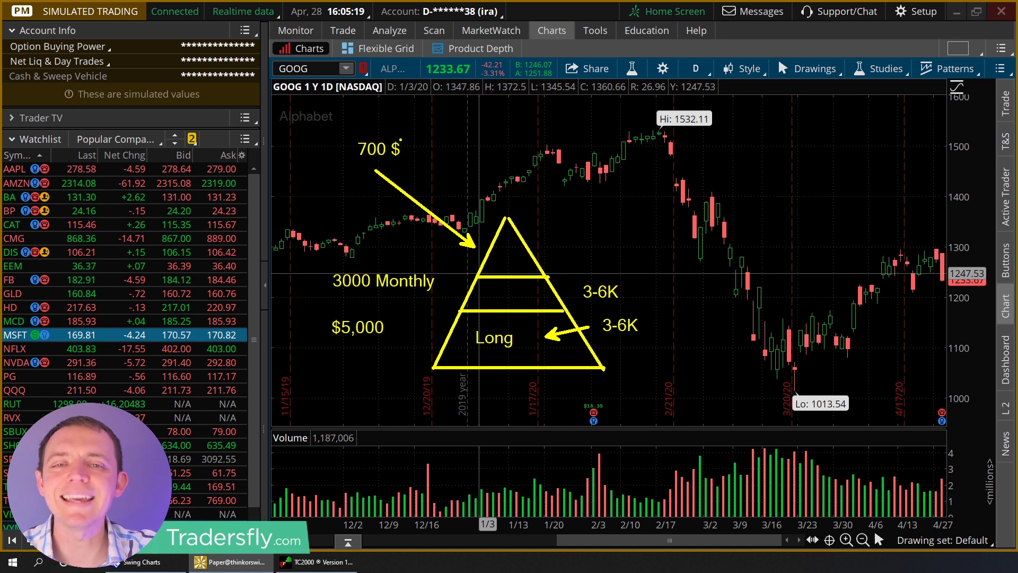
pyautogui.moveTo(480, 245)
pyautogui.mouseDown()
pyautogui.moveTo(530, 267)
pyautogui.moveTo(517, 261)
pyautogui.moveTo(510, 222)
pyautogui.moveTo(498, 267)
pyautogui.mouseUp()
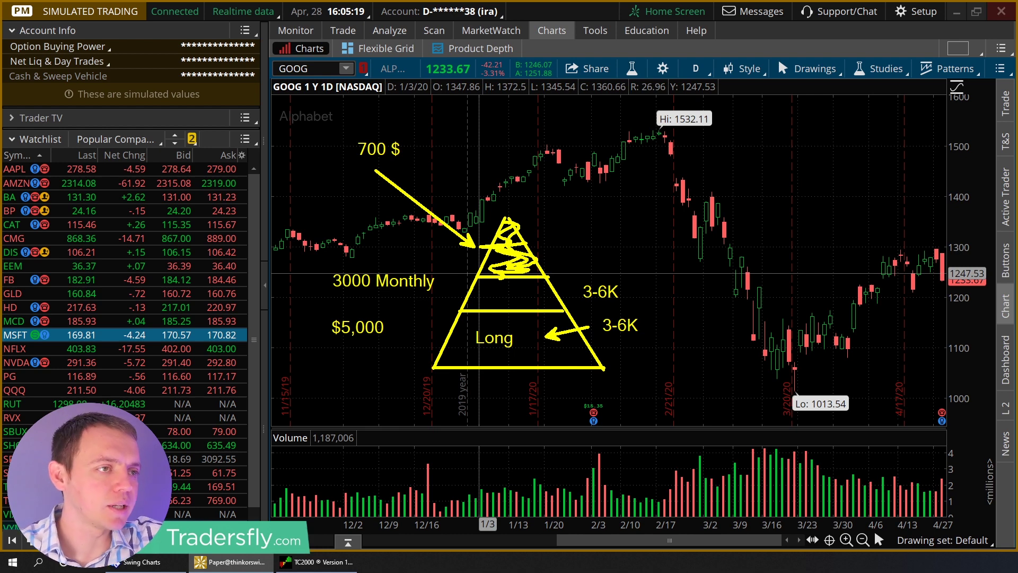
pyautogui.hotkey('ctrl', 'z')
pyautogui.press('Escape')
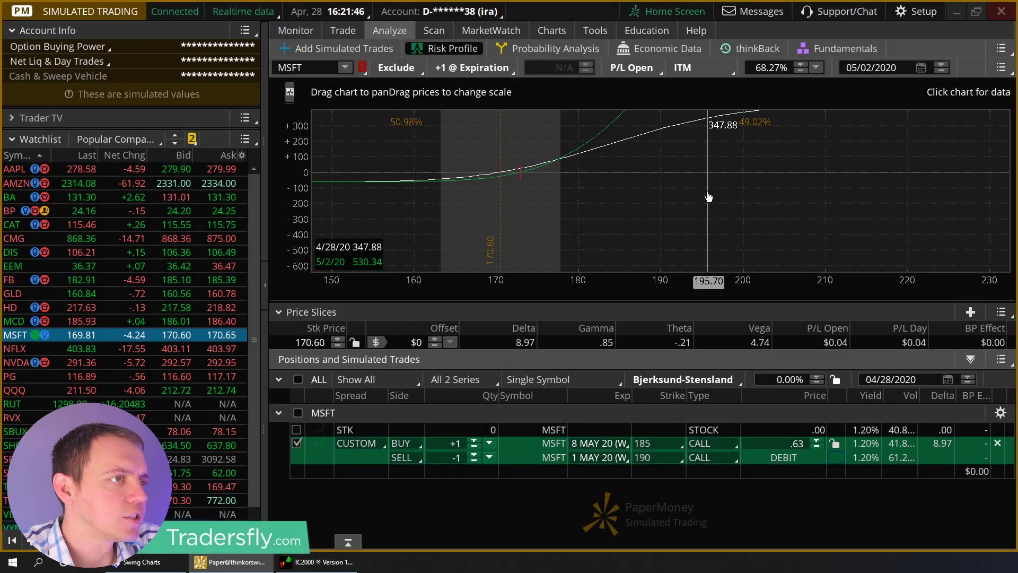
# Step: Pan the MSFT spread's P/L graph to show the profit peak and lower prices, then return to Trade
pyautogui.moveTo(708, 197); pyautogui.dragTo(689, 217)
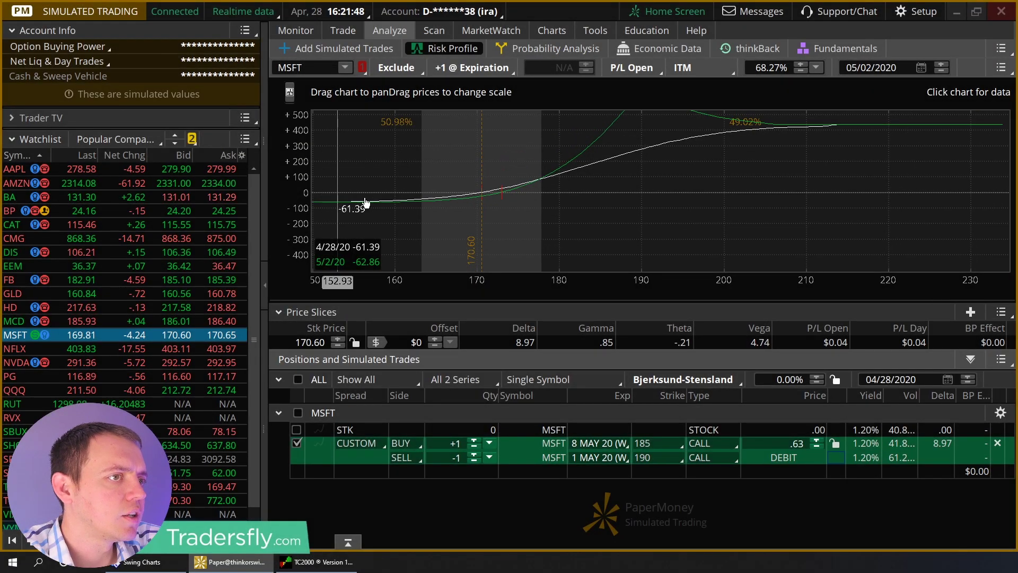
pyautogui.moveTo(756, 220); pyautogui.dragTo(699, 259)
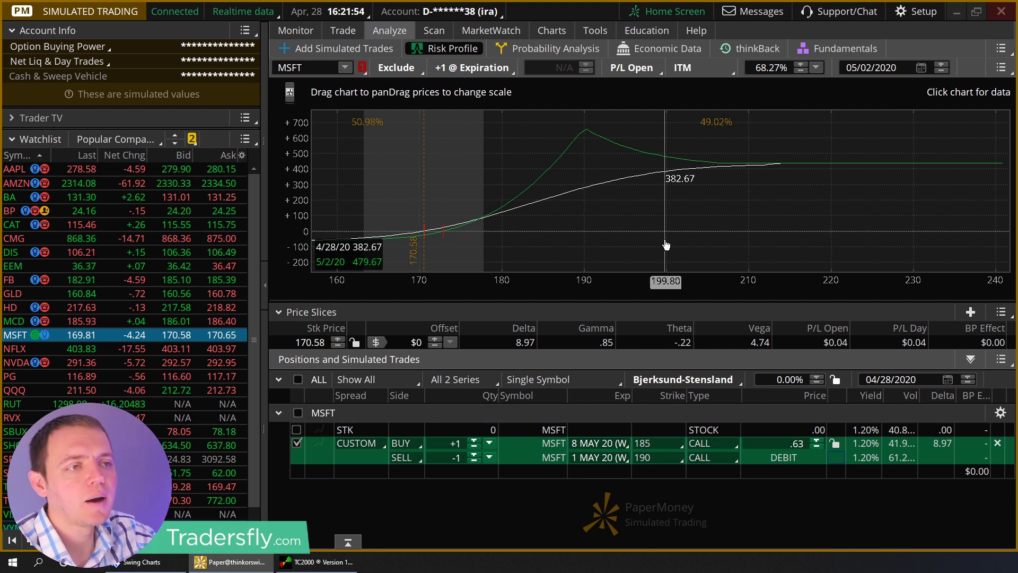
pyautogui.moveTo(588, 231); pyautogui.dragTo(717, 228)
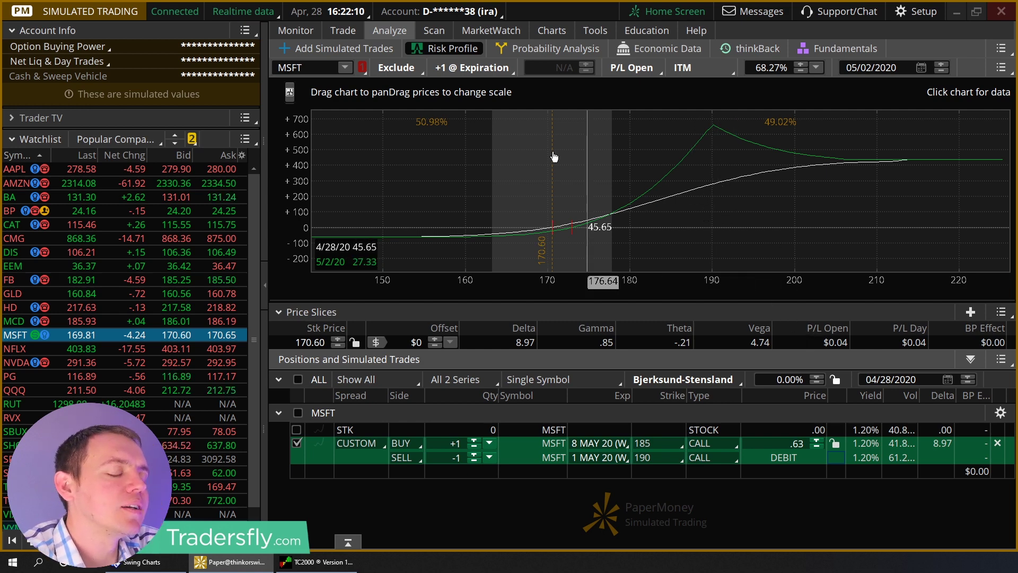
pyautogui.click(345, 30)
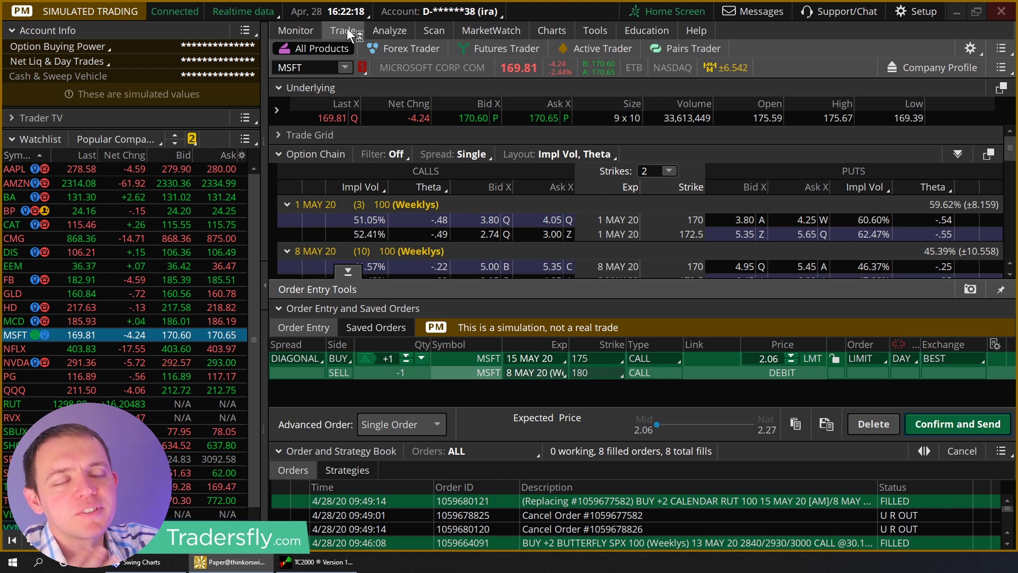
# Step: Expand the MSFT option chain, then view the 185/190 call spread in Analyze Risk Profile
pyautogui.click(347, 271)
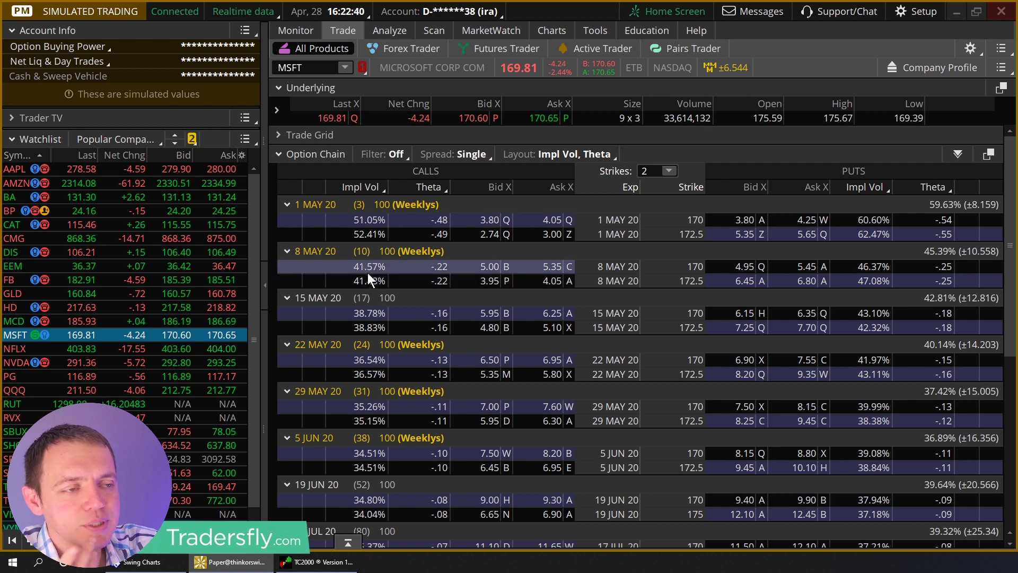
pyautogui.click(392, 32)
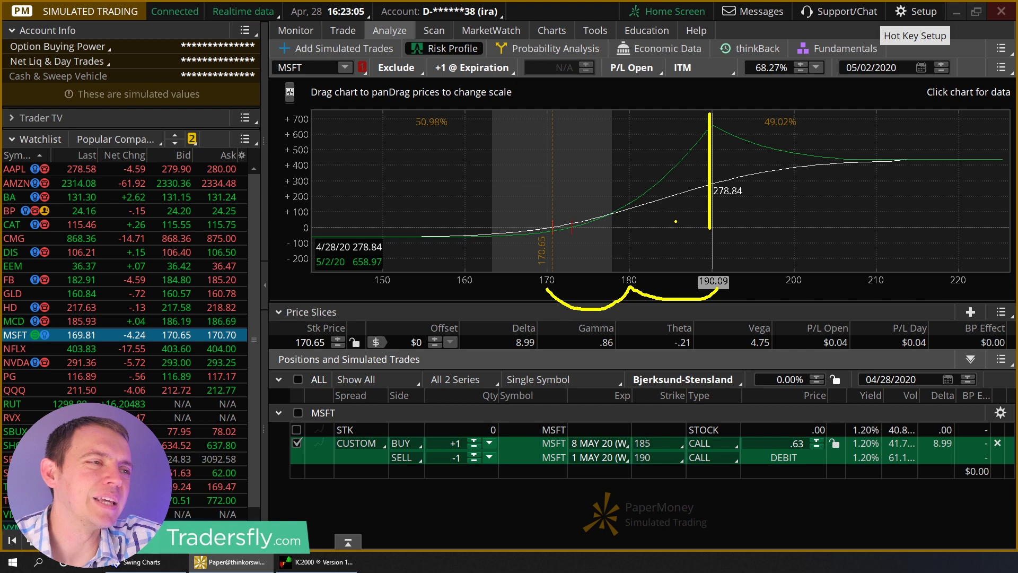
# Step: Leave TC2000 and bring the thinkorswim MSFT trading page back to the front
pyautogui.press('Escape')
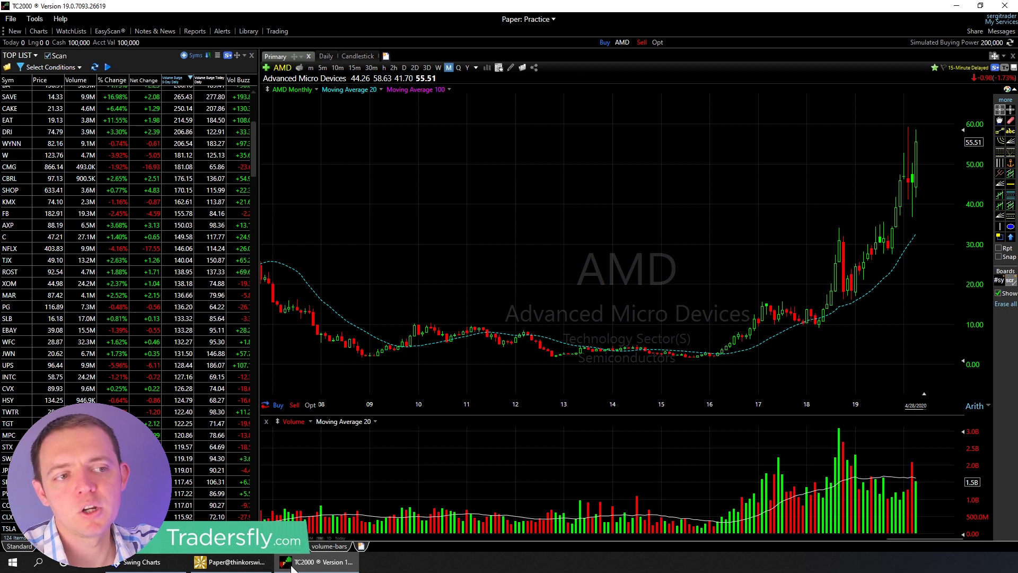
pyautogui.click(253, 568)
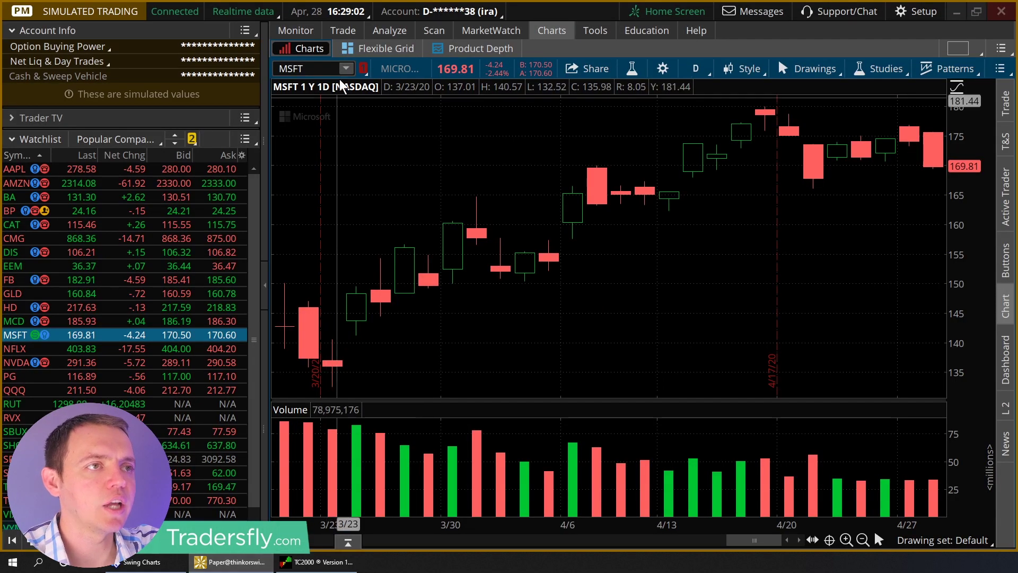
pyautogui.click(389, 31)
# Step: Load the TSLA option chain on the Trade page with order entry hidden
pyautogui.click(351, 31)
pyautogui.click(326, 65)
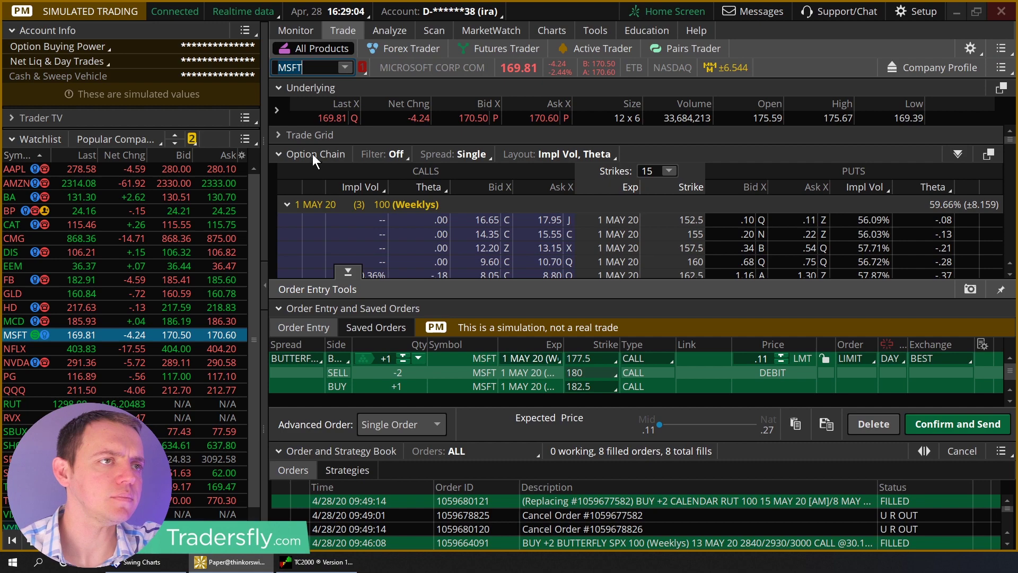
pyautogui.write('TSLA')
pyautogui.press('Return')
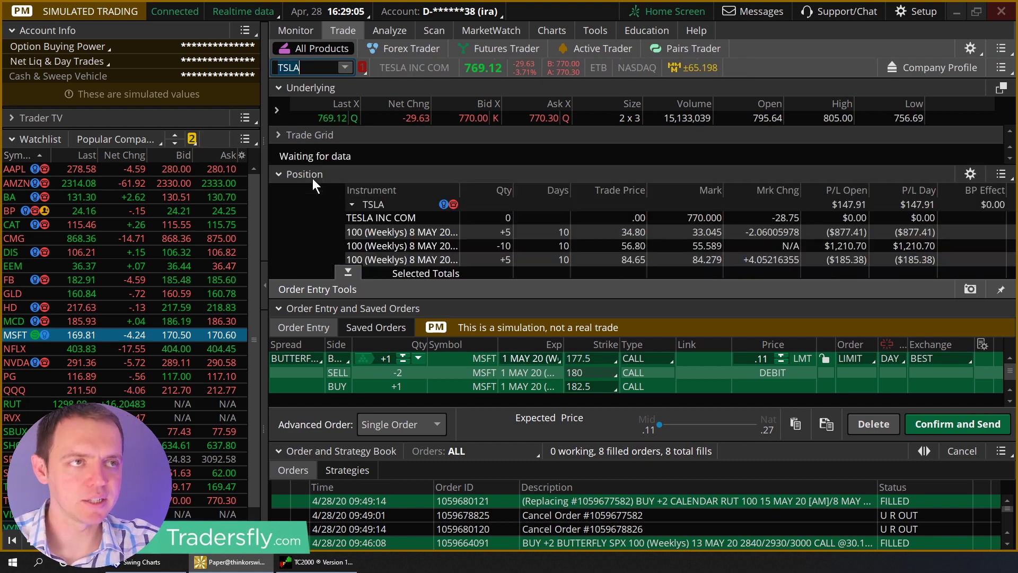
pyautogui.click(350, 273)
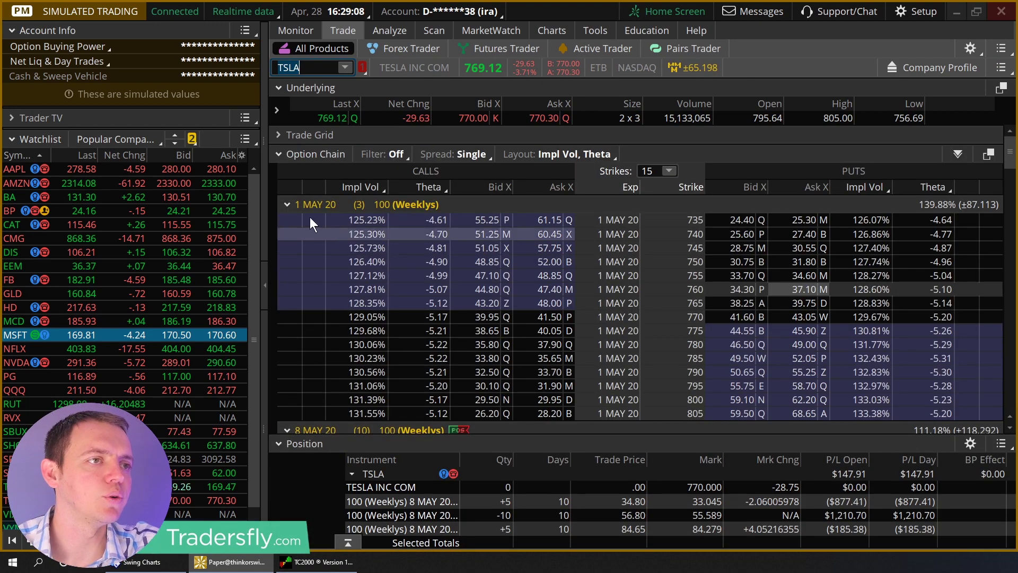
# Step: Check the TSLA risk profile and enlarge its positions table, toggling the early May expirations
pyautogui.click(288, 205)
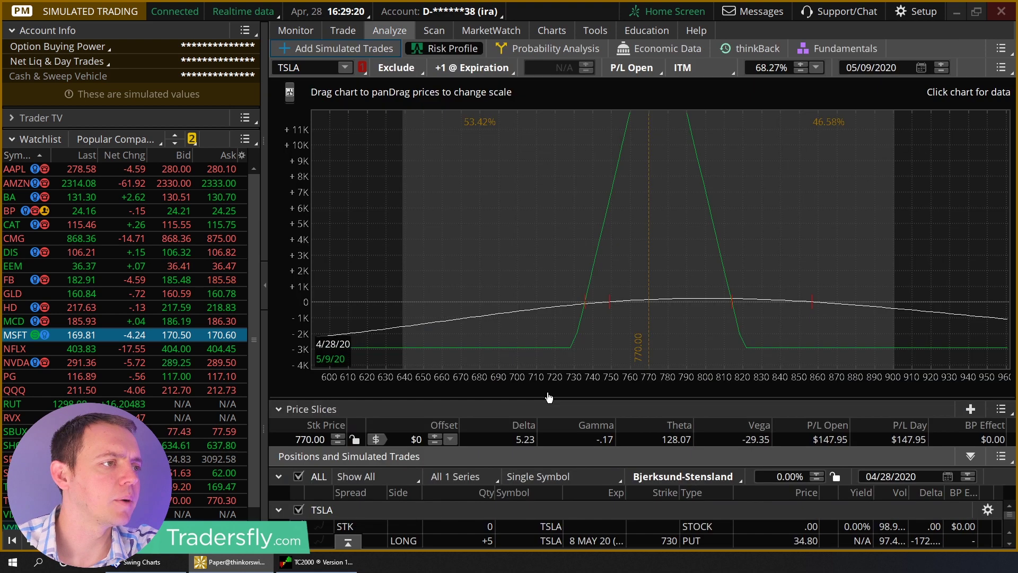
pyautogui.scroll(-2, 318, 170)
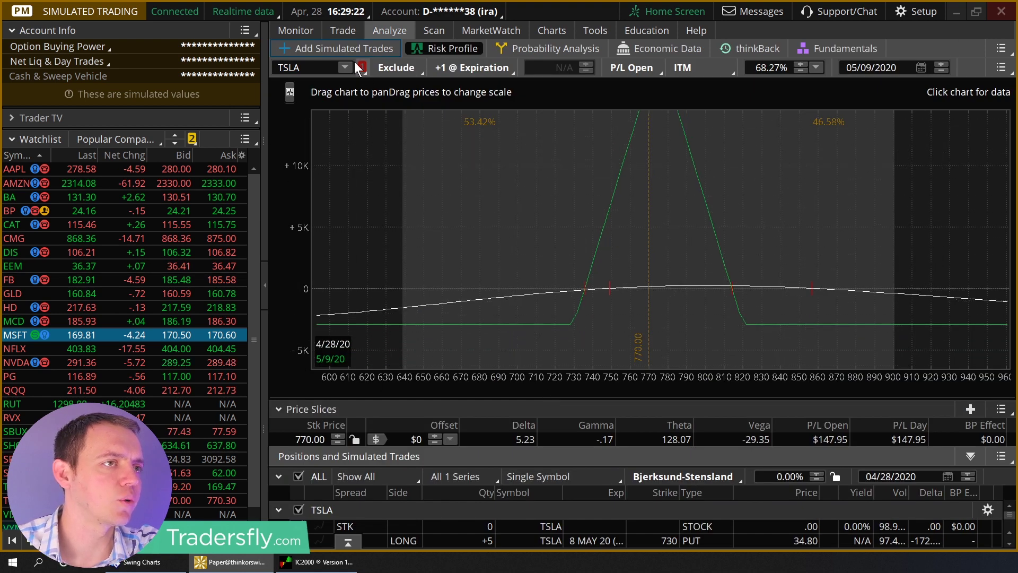
pyautogui.moveTo(466, 236); pyautogui.dragTo(448, 236)
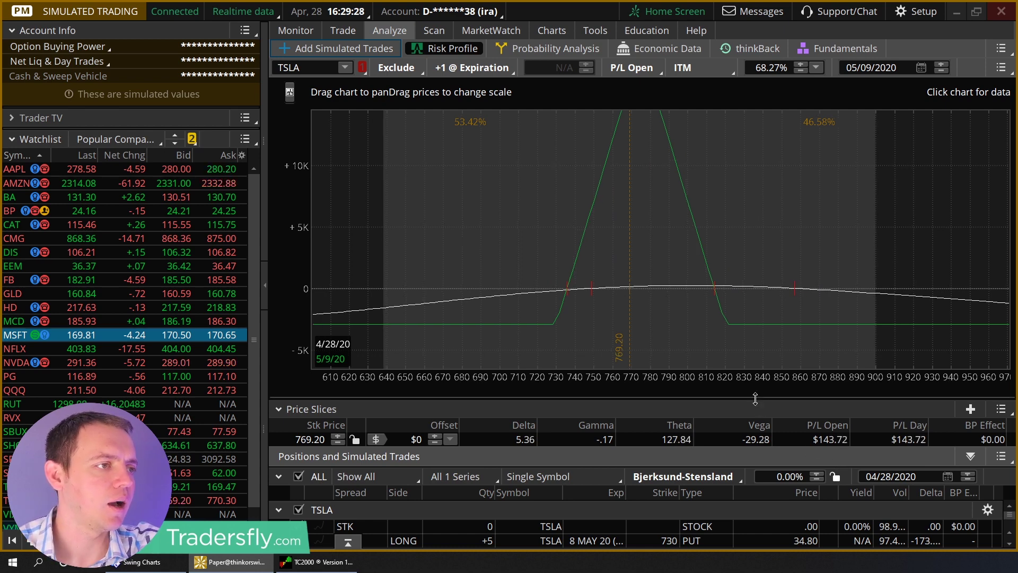
pyautogui.moveTo(755, 398); pyautogui.dragTo(756, 382)
pyautogui.click(342, 31)
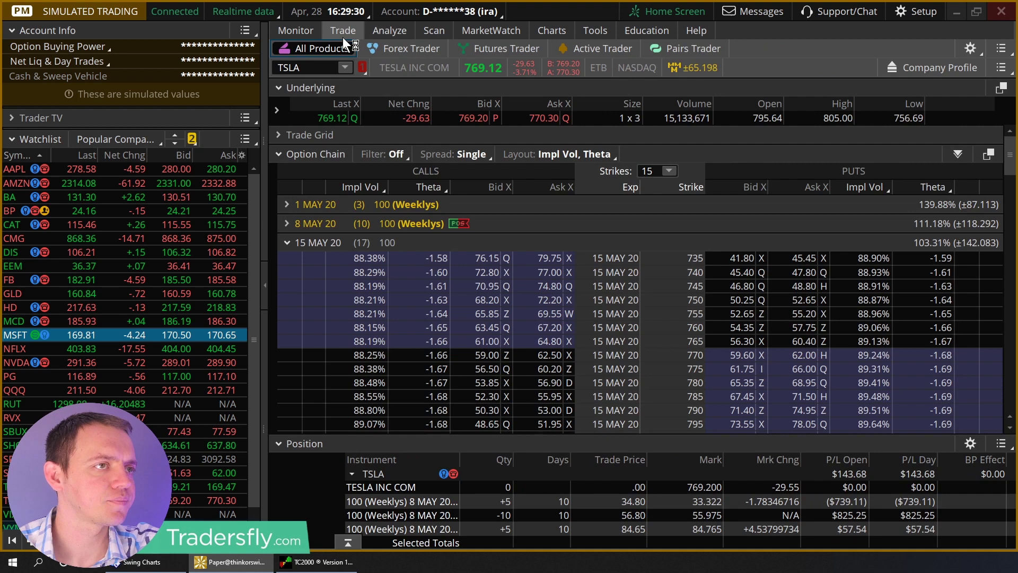
pyautogui.click(286, 224)
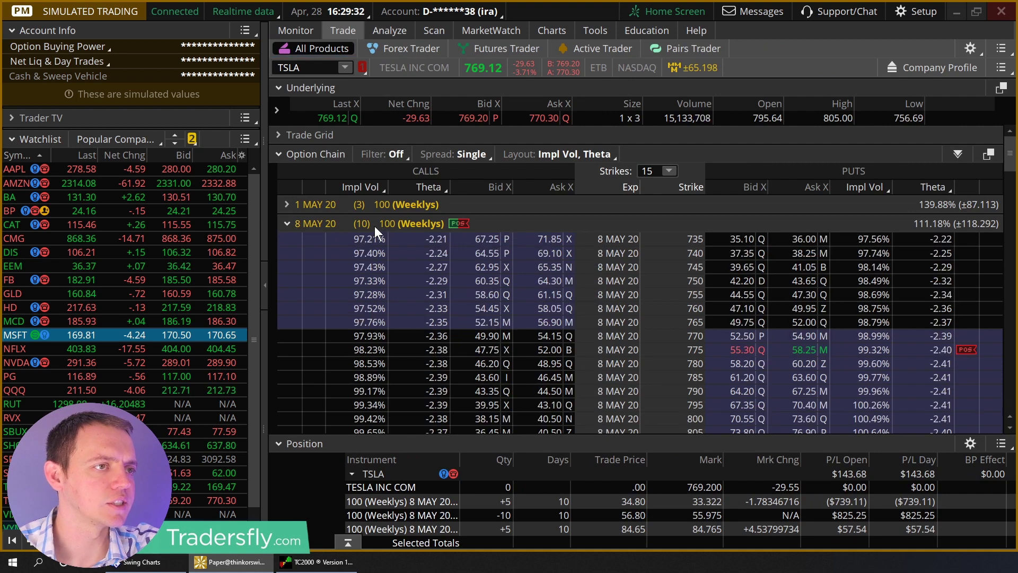
pyautogui.click(287, 223)
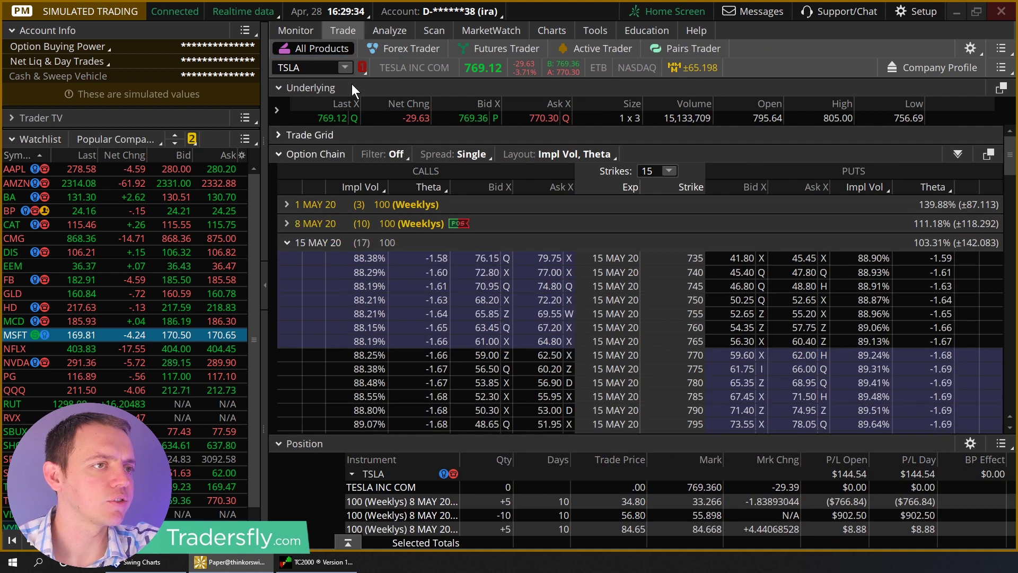
pyautogui.click(387, 30)
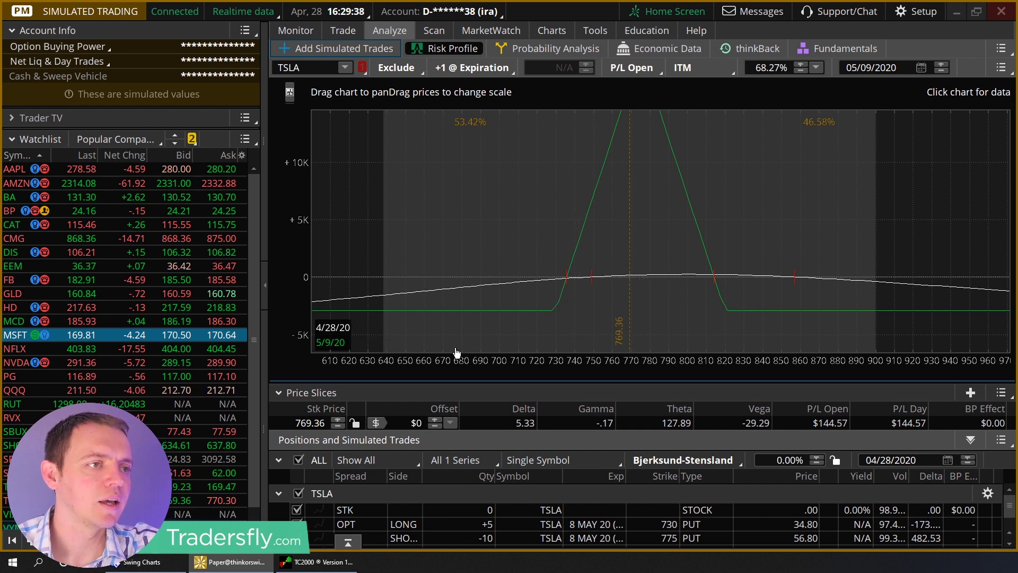
pyautogui.moveTo(456, 381); pyautogui.dragTo(407, 170)
# Step: Collapse the 15 MAY through 5 JUN 20 expirations to reveal the 19 JUN 20 strikes
pyautogui.click(349, 30)
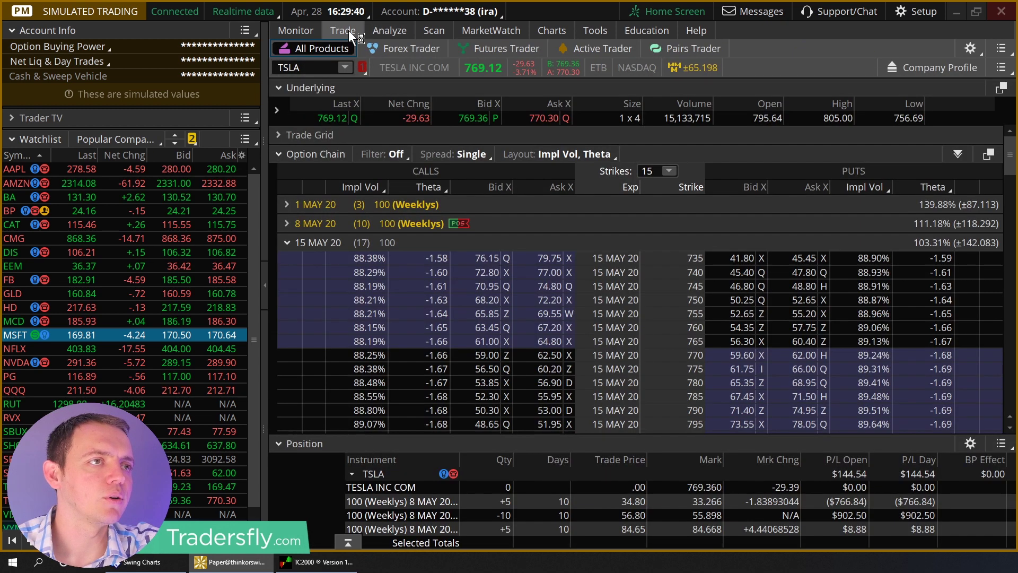
pyautogui.click(287, 242)
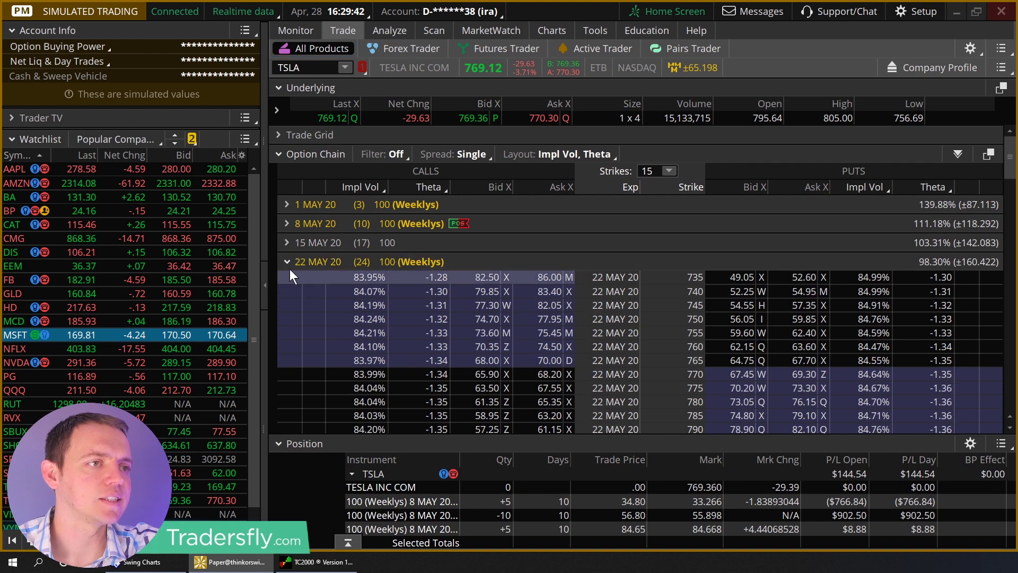
pyautogui.click(288, 262)
pyautogui.scroll(-1, 327, 325)
pyautogui.scroll(-1, 328, 332)
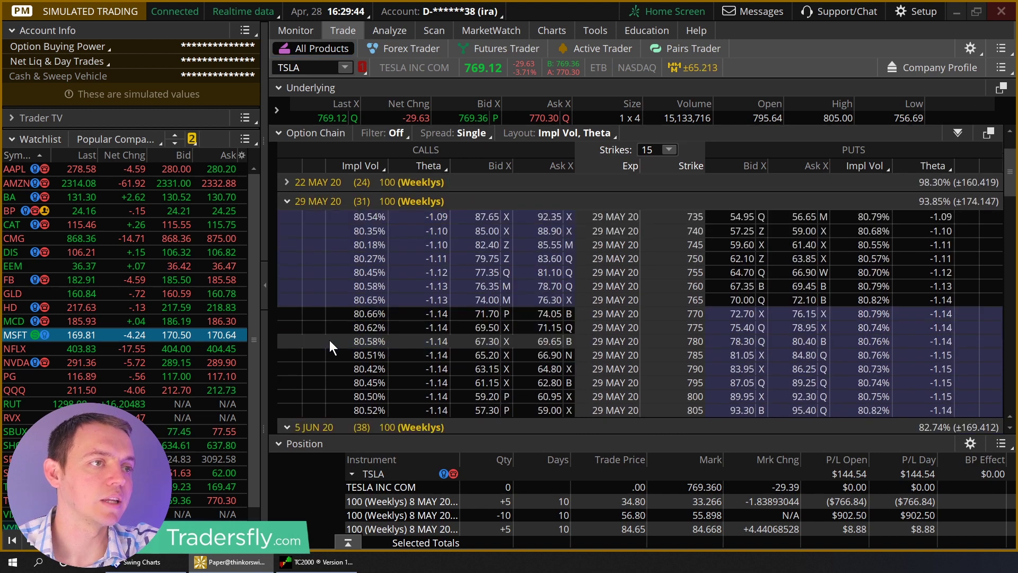
pyautogui.click(287, 202)
pyautogui.scroll(-1, 323, 287)
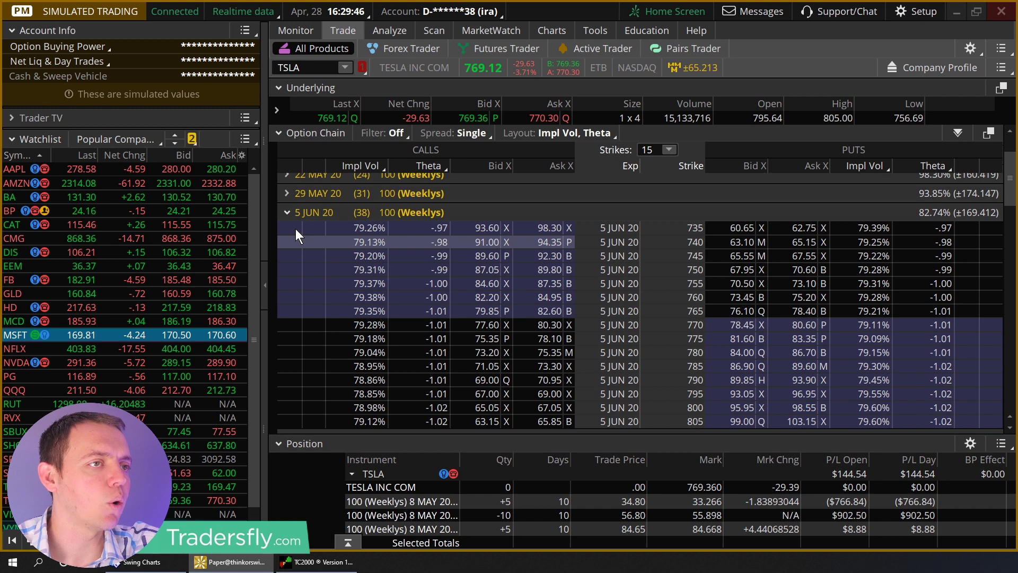
pyautogui.click(287, 212)
pyautogui.scroll(-1, 530, 371)
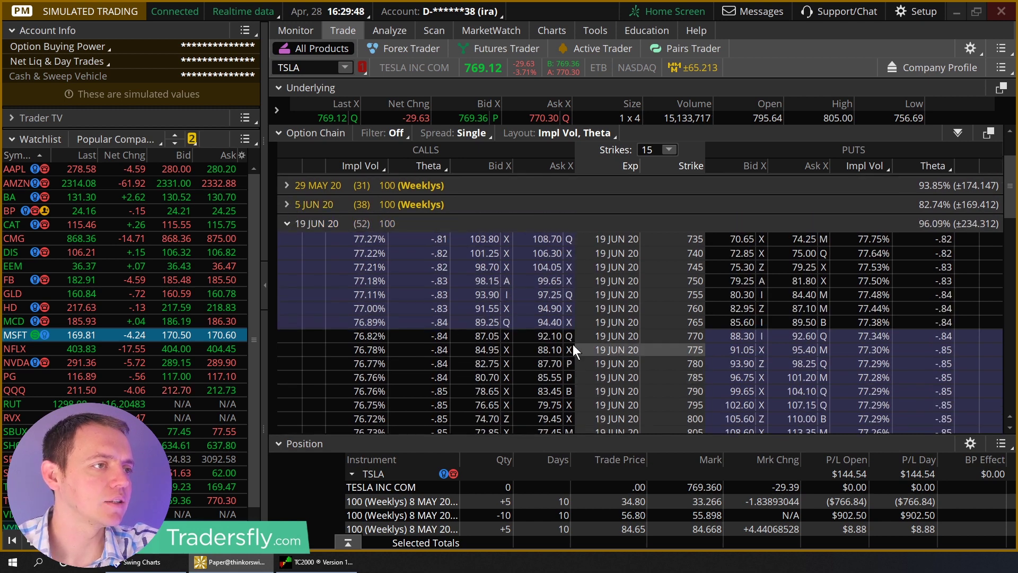
# Step: Stage a put diagonal: buy 17 JUL 20 740 put, sell 19 JUN 20 745 put, 17.82 debit
pyautogui.rightClick(737, 270)
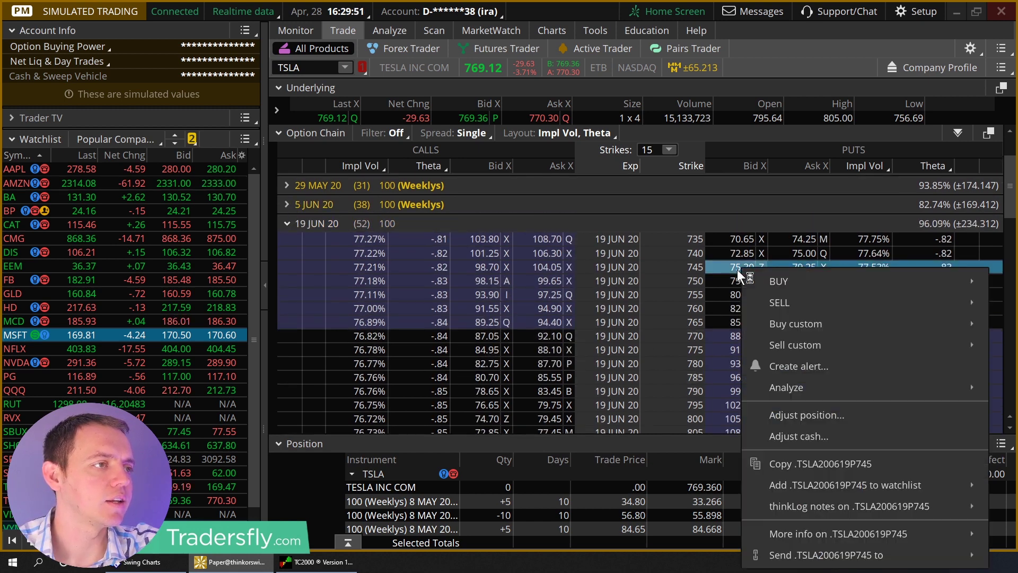
pyautogui.click(970, 383)
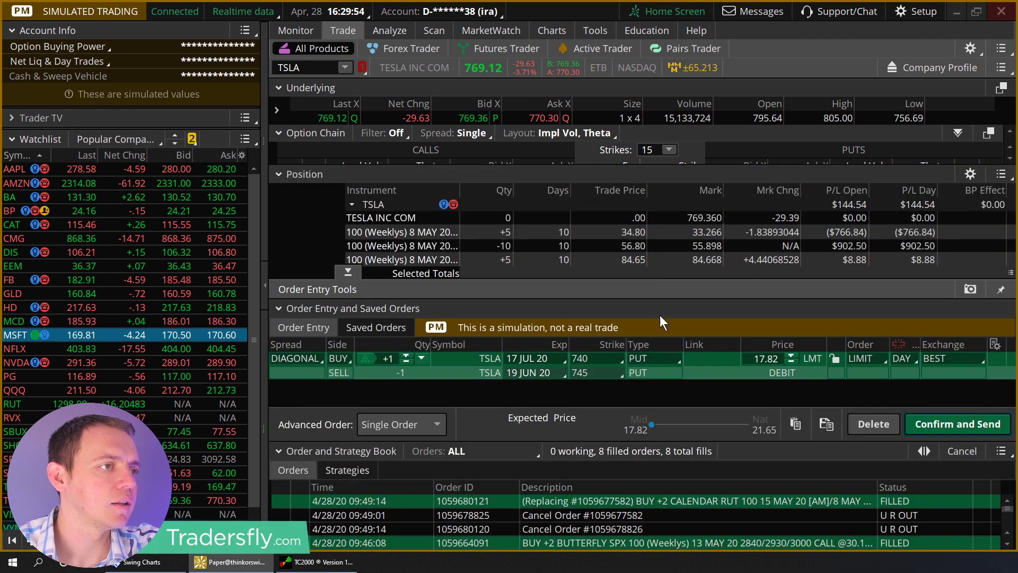
pyautogui.rightClick(721, 365)
# Step: Analyze only the diagonal in the risk profile and move the long July put to 770
pyautogui.click(769, 448)
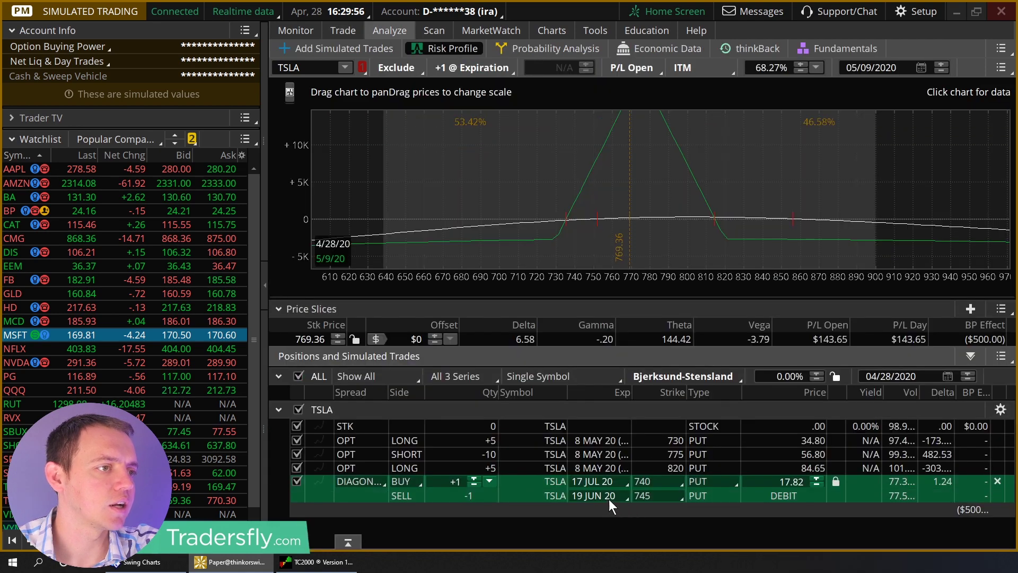
pyautogui.click(298, 411)
pyautogui.click(296, 481)
pyautogui.click(657, 482)
pyautogui.click(647, 479)
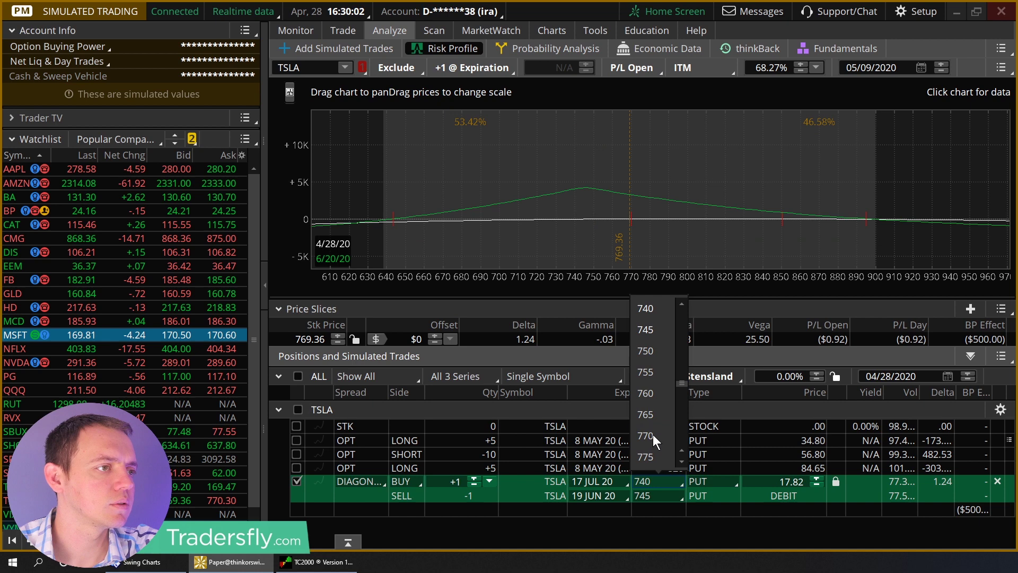
pyautogui.click(653, 440)
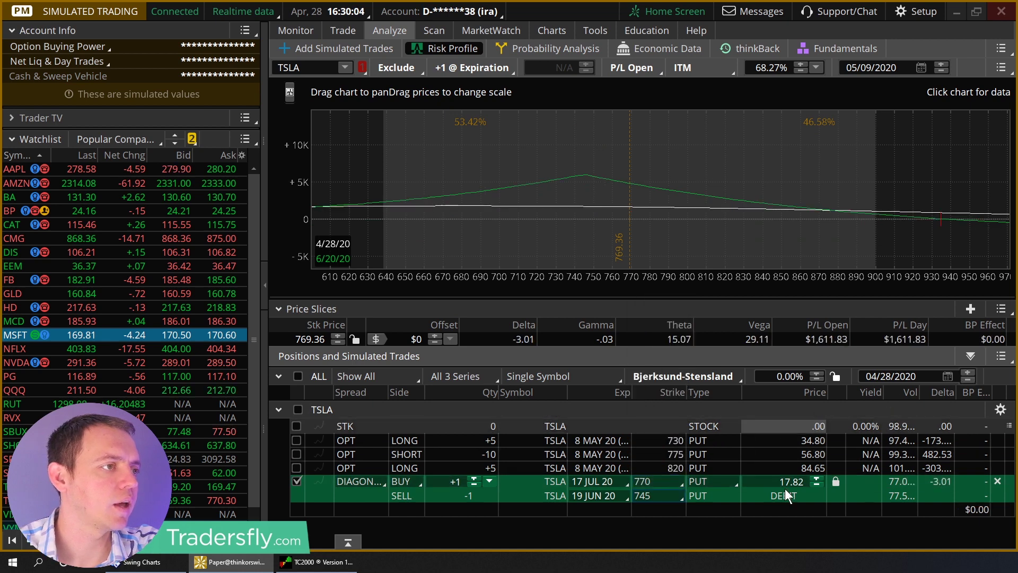
pyautogui.click(835, 480)
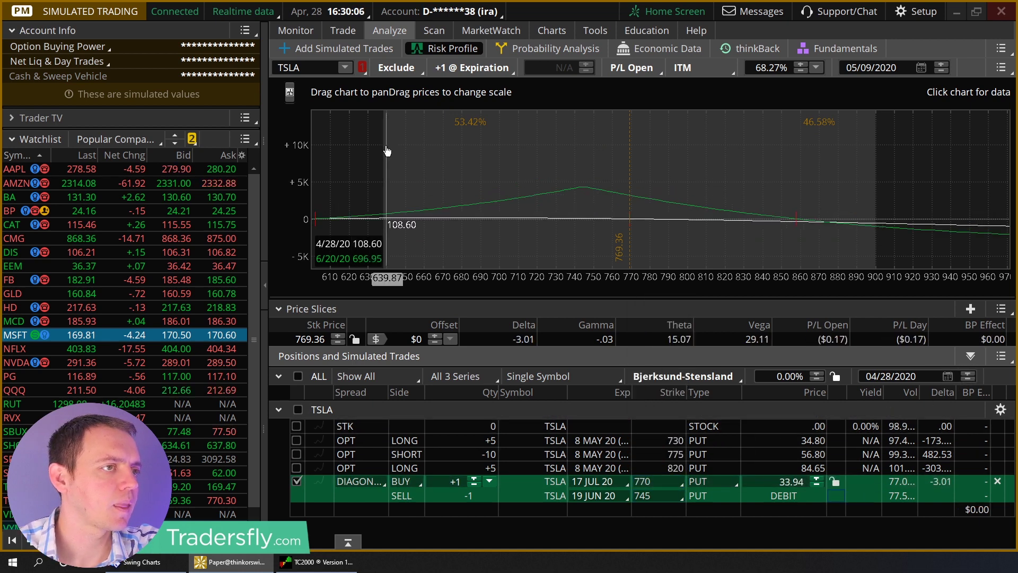
# Step: Widen the risk chart's axes and change the short June put to the 790 strike
pyautogui.moveTo(301, 159); pyautogui.dragTo(301, 103)
pyautogui.moveTo(698, 295); pyautogui.dragTo(539, 300)
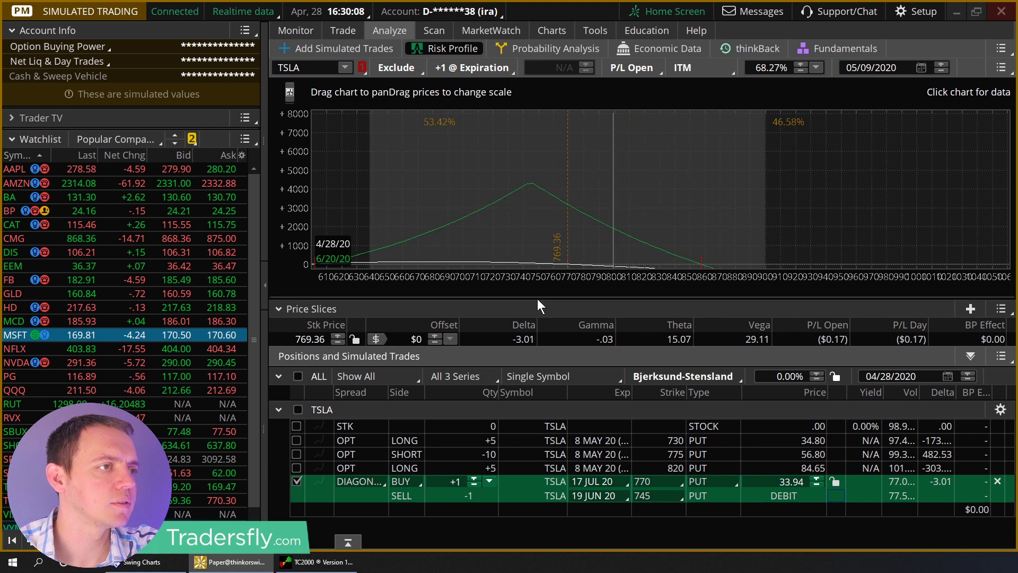
pyautogui.moveTo(584, 238); pyautogui.dragTo(677, 132)
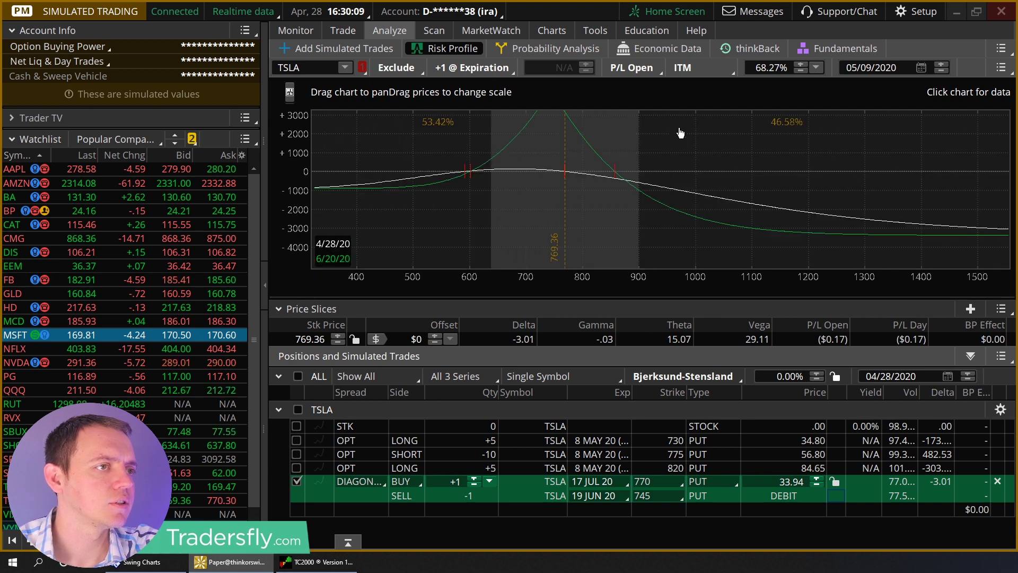
pyautogui.click(650, 496)
pyautogui.scroll(-2, 652, 477)
pyautogui.click(651, 470)
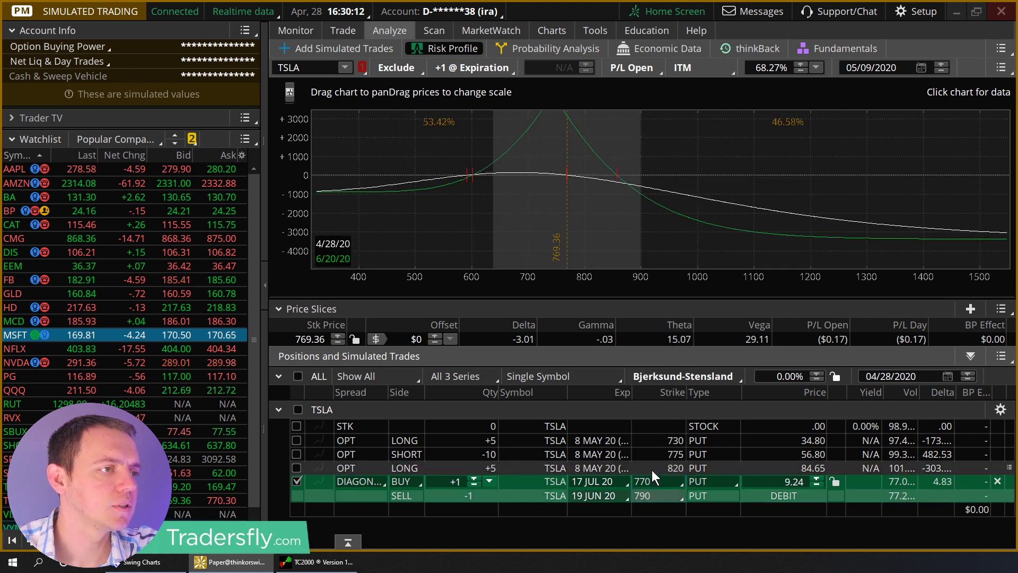
# Step: Rescale the risk graph, sketch freehand notes across it, then clear them
pyautogui.moveTo(300, 137); pyautogui.dragTo(307, 155)
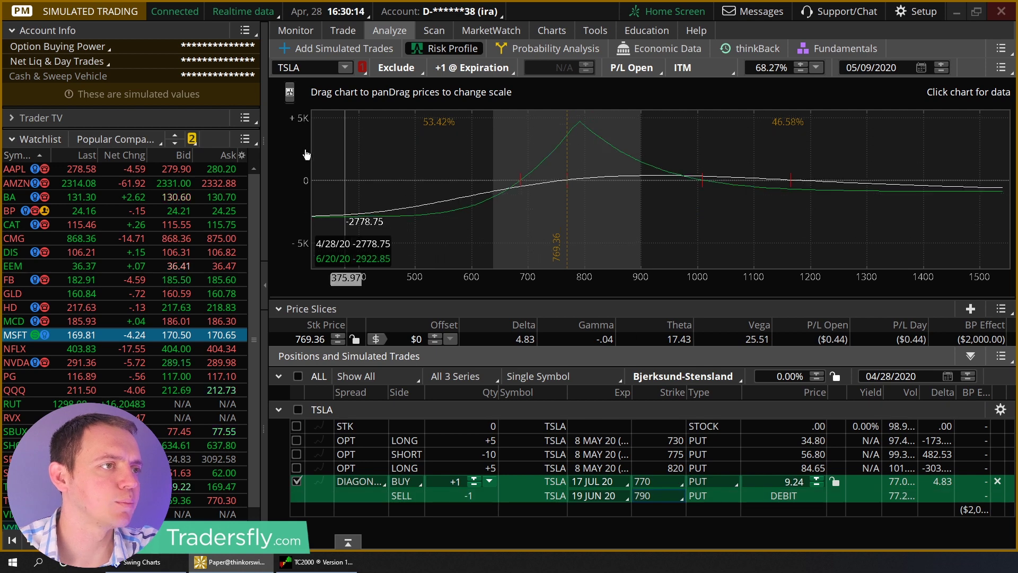
pyautogui.moveTo(652, 289); pyautogui.dragTo(759, 278)
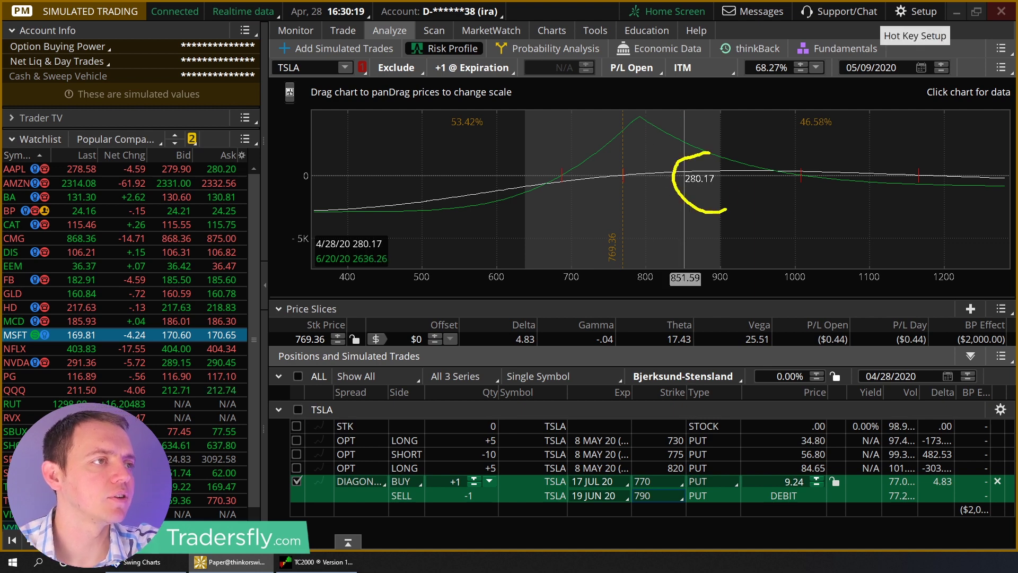
pyautogui.moveTo(731, 109); pyautogui.dragTo(882, 123)
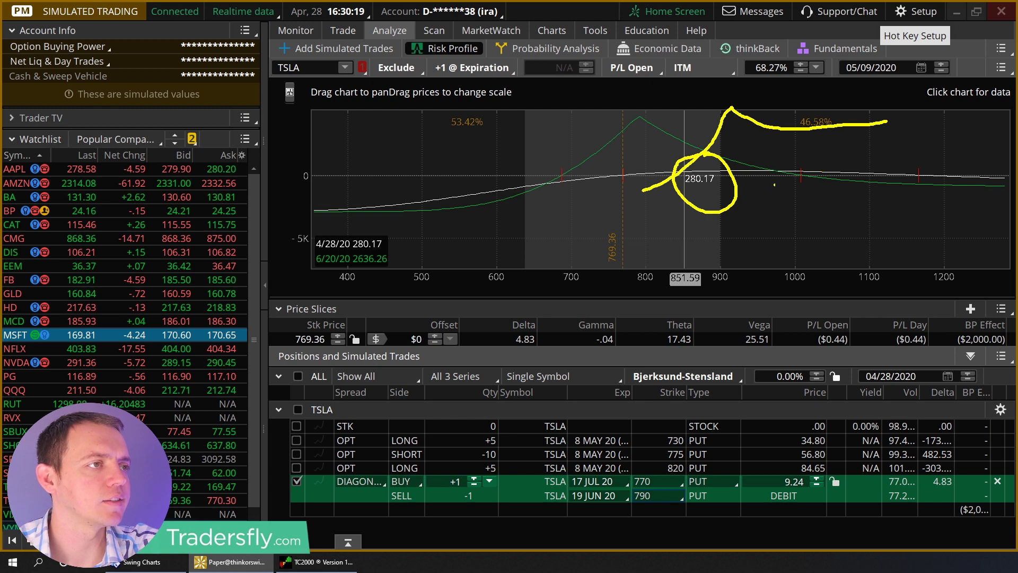
pyautogui.moveTo(767, 196); pyautogui.dragTo(841, 125)
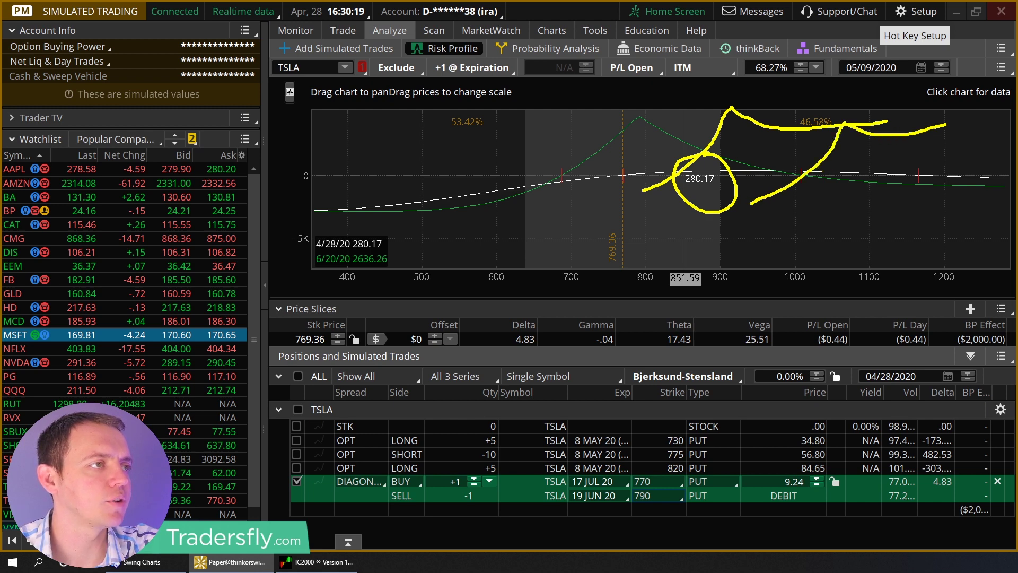
pyautogui.press('Escape')
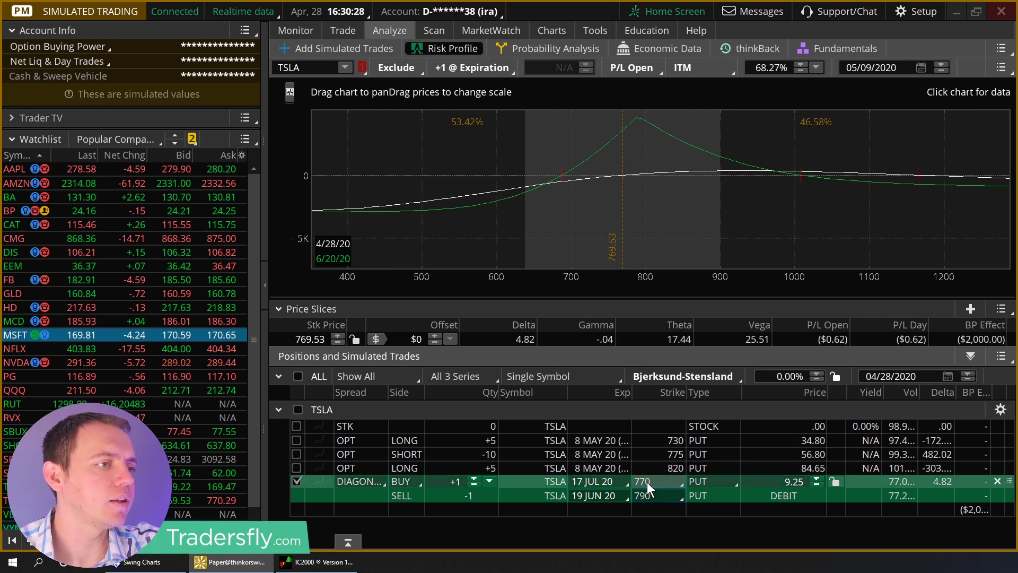
# Step: Try the long July put at 740 and 690 strikes, circling the Vega value in Price Slices
pyautogui.click(642, 483)
pyautogui.click(649, 331)
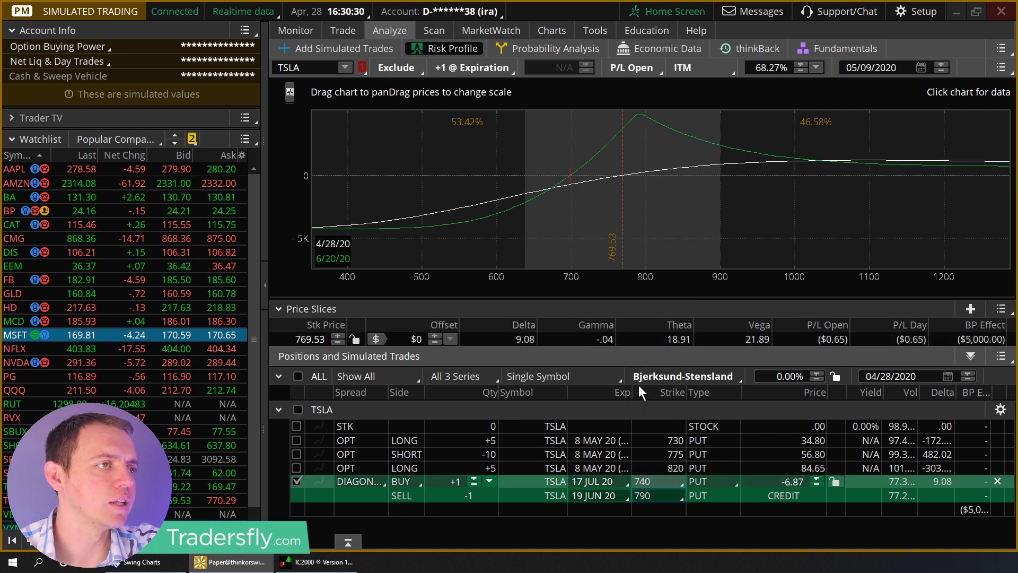
pyautogui.click(645, 480)
pyautogui.scroll(1, 648, 338)
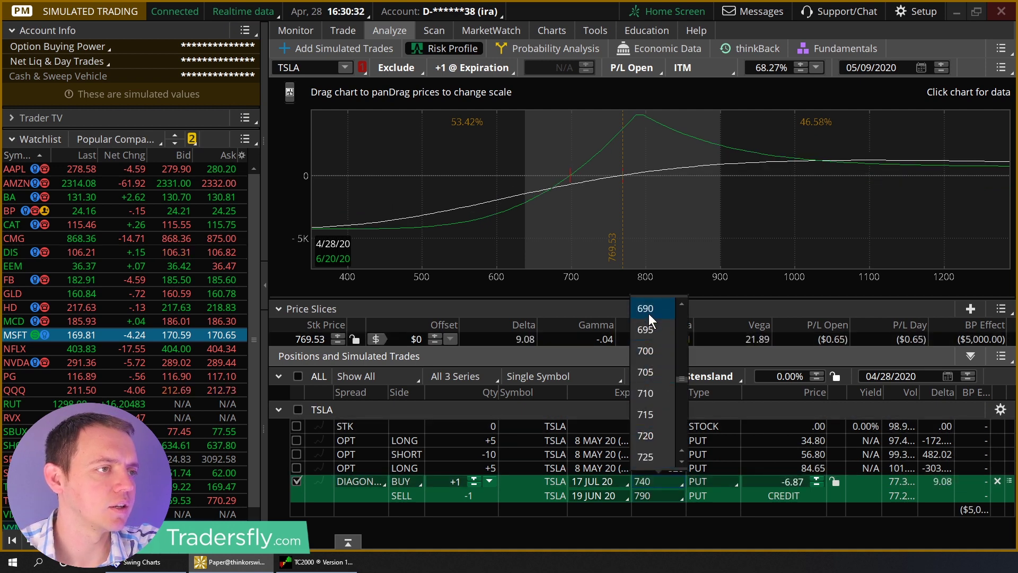
pyautogui.click(648, 314)
pyautogui.moveTo(285, 141); pyautogui.dragTo(303, 154)
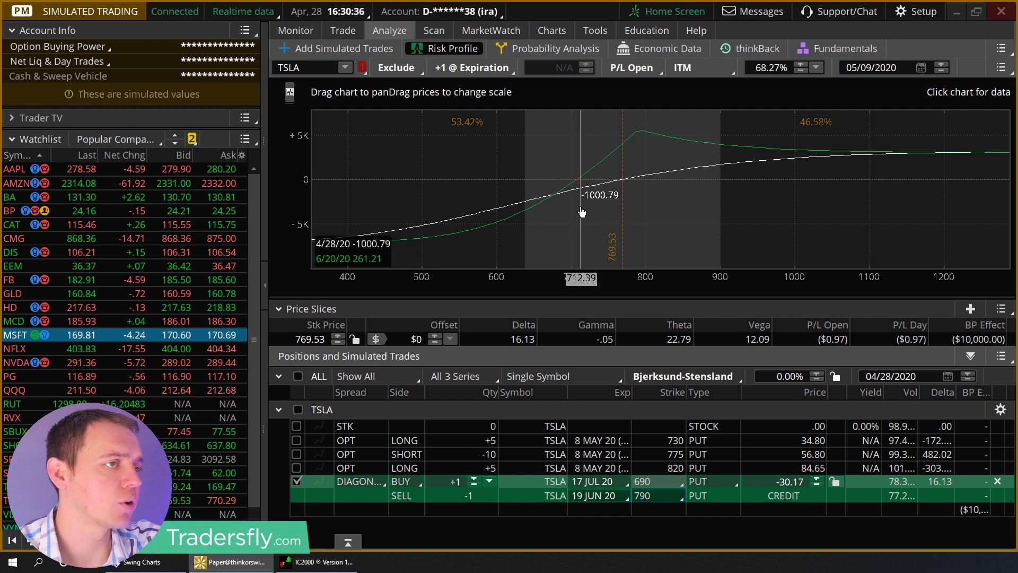
pyautogui.hotkey('ctrl', '2')
pyautogui.moveTo(783, 311)
pyautogui.mouseDown()
pyautogui.moveTo(721, 371)
pyautogui.moveTo(778, 299)
pyautogui.mouseUp()
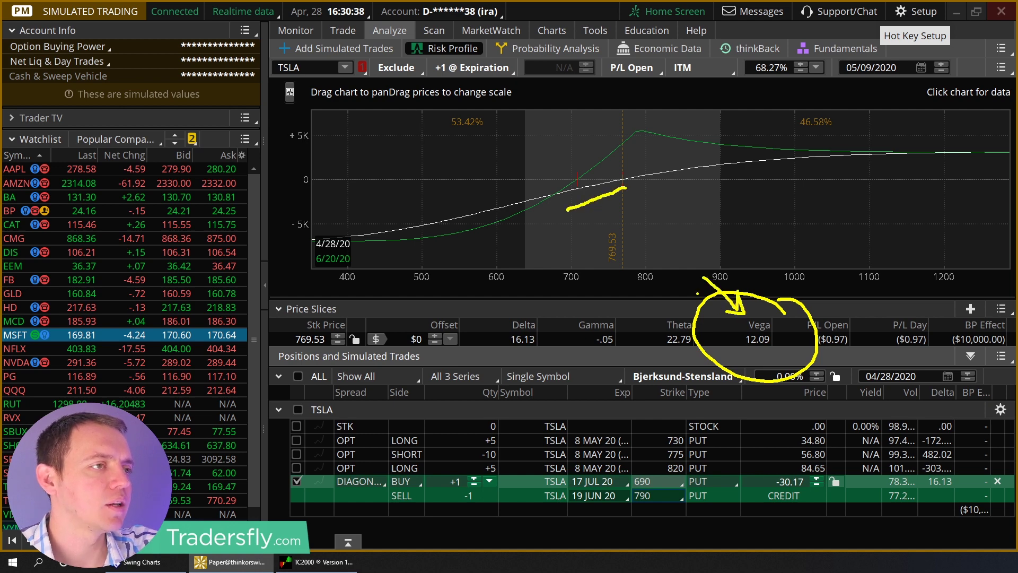
pyautogui.press('Escape')
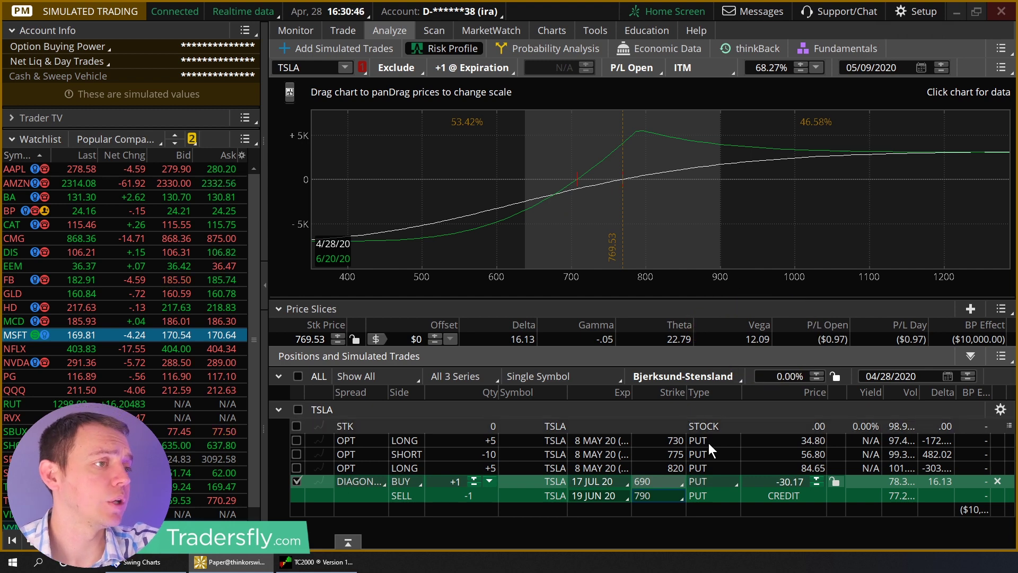
# Step: Try 730 and 745 strikes for the long put and read P/L values on the graph
pyautogui.click(654, 484)
pyautogui.click(653, 436)
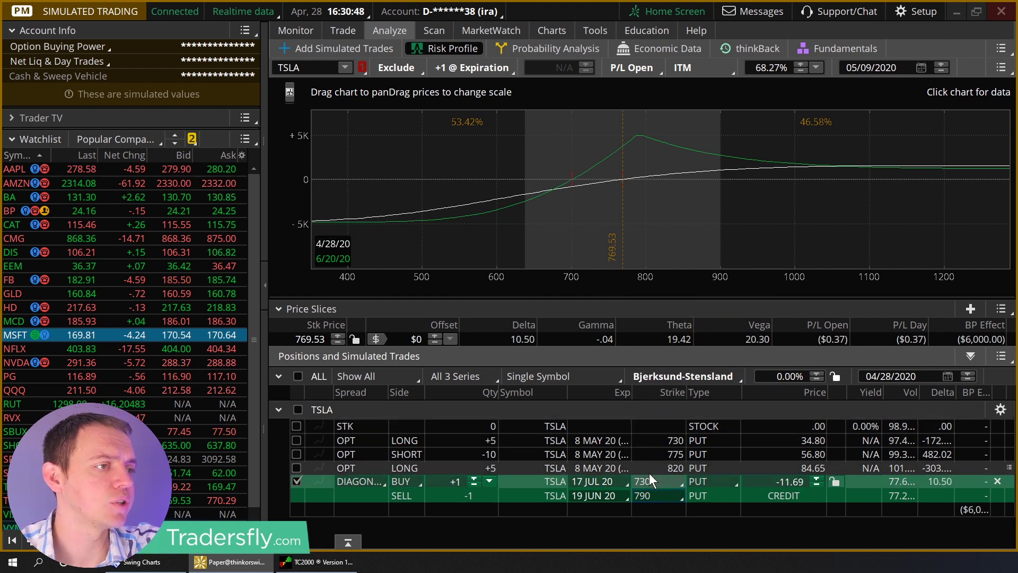
pyautogui.click(649, 480)
pyautogui.click(650, 454)
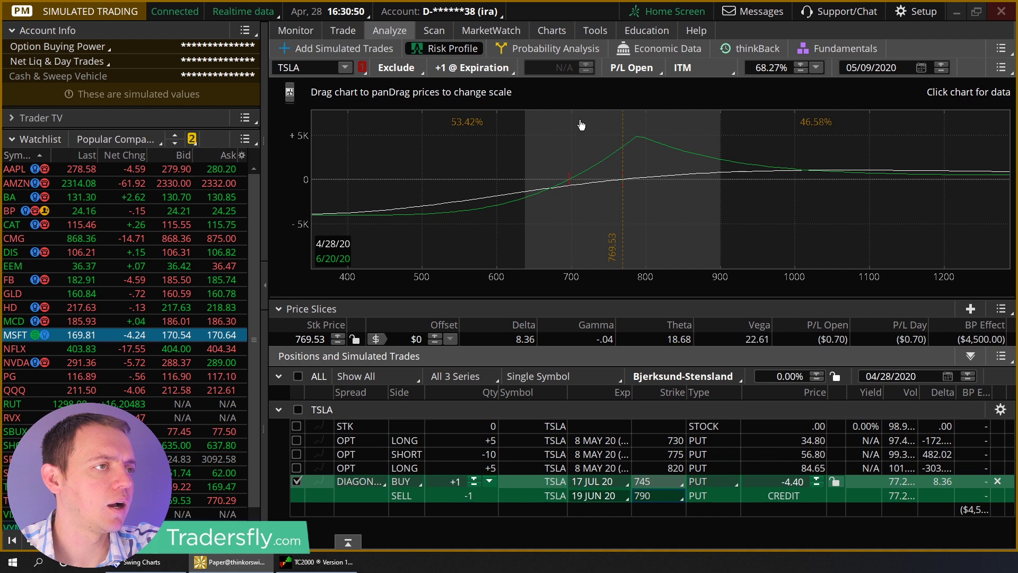
pyautogui.moveTo(296, 221); pyautogui.dragTo(294, 123)
pyautogui.click(385, 159)
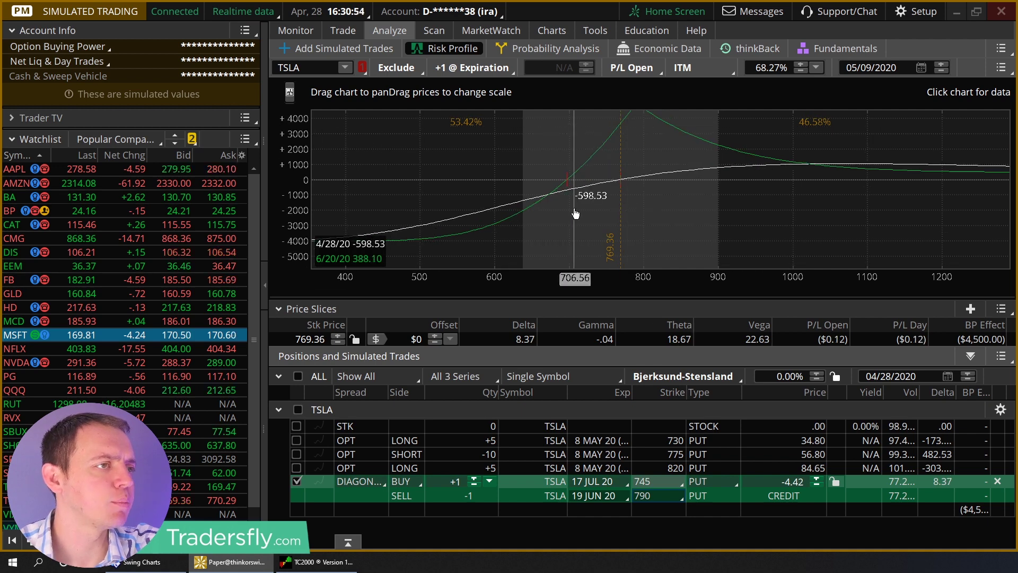
# Step: Step the long put through 785 and 780, settling on the 775 strike
pyautogui.click(660, 481)
pyautogui.scroll(-3, 663, 453)
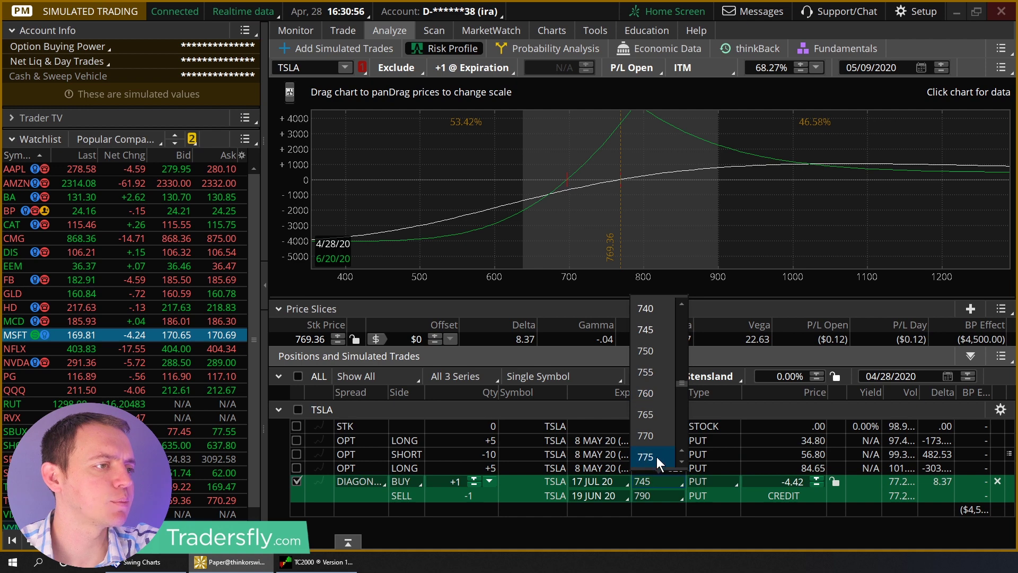
pyautogui.click(654, 441)
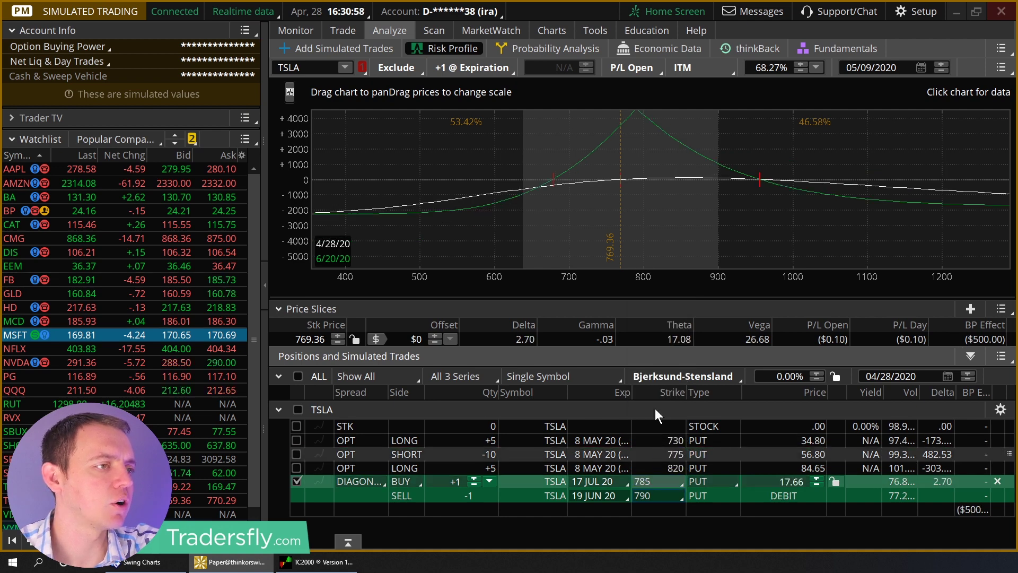
pyautogui.click(653, 484)
pyautogui.click(648, 437)
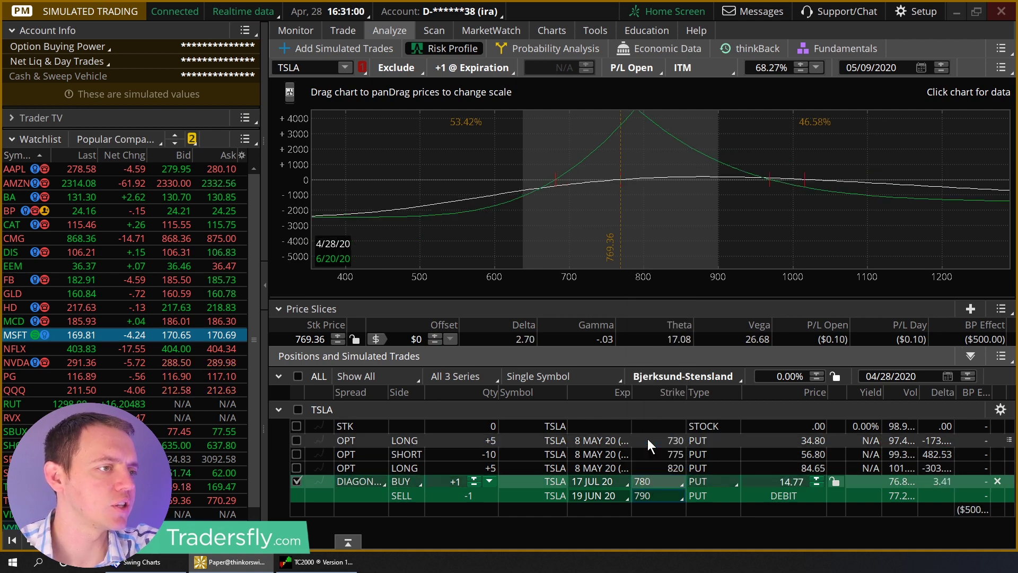
pyautogui.click(651, 477)
pyautogui.click(652, 439)
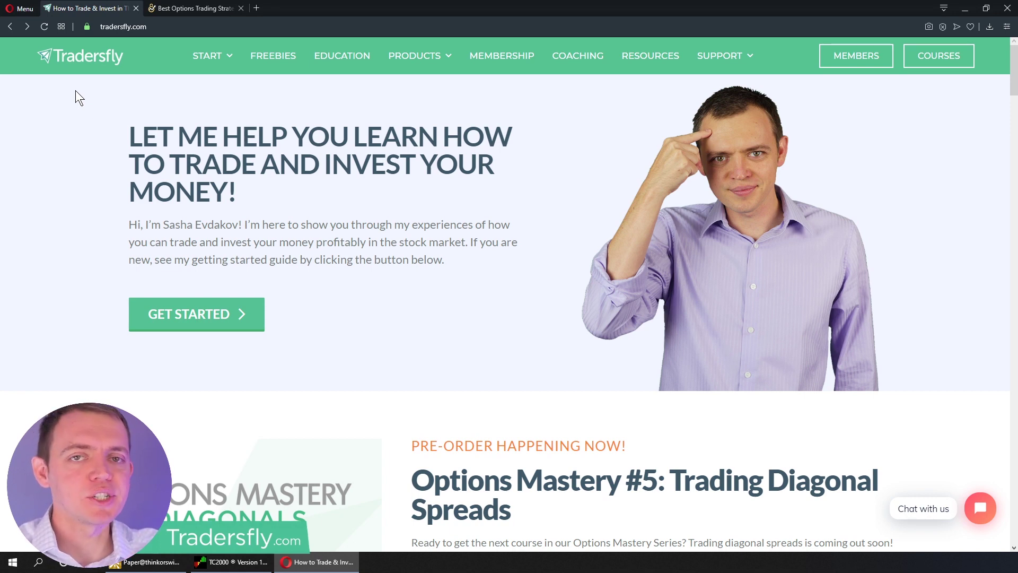
# Step: Open Freebies and scroll through downloads like the $1,000,000 Excel and Options Greeks cheat sheets
pyautogui.moveTo(227, 55)
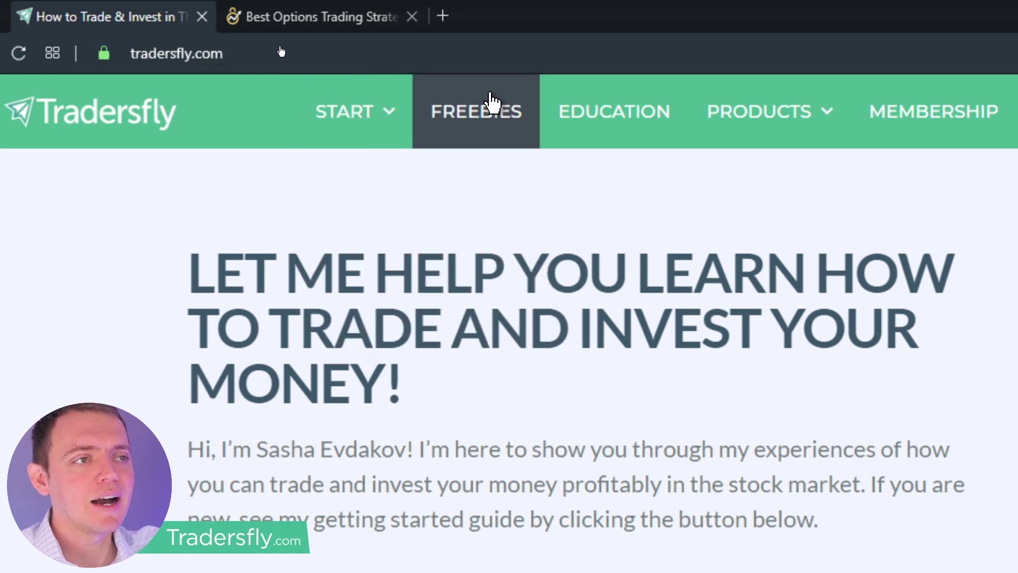
pyautogui.click(477, 125)
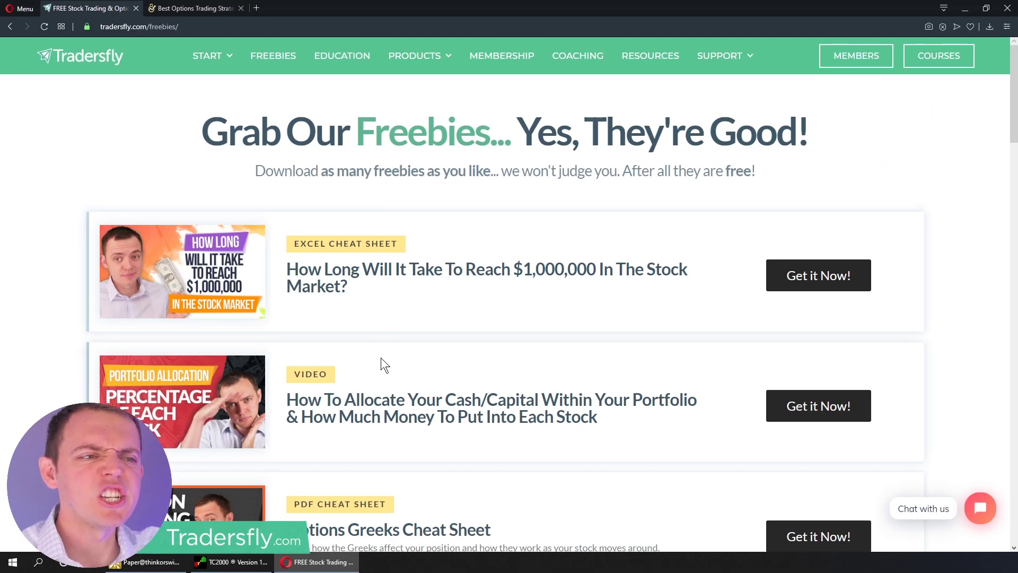
pyautogui.scroll(-3, 382, 361)
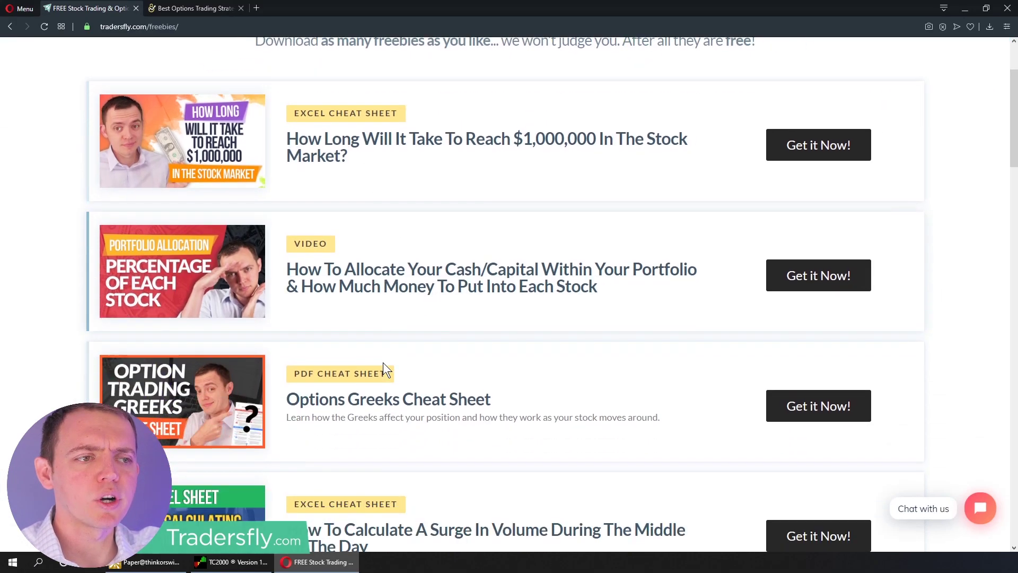
pyautogui.scroll(-3, 384, 366)
pyautogui.scroll(6, 389, 355)
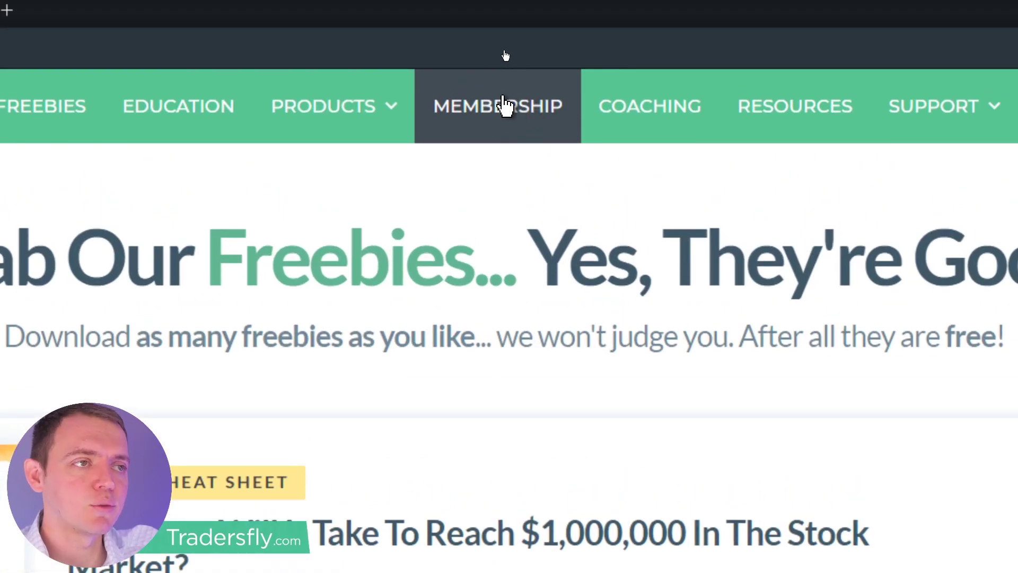
# Step: Go to MEMBERSHIP and choose Learn More on the Options Ideas & Strategies card
pyautogui.click(505, 106)
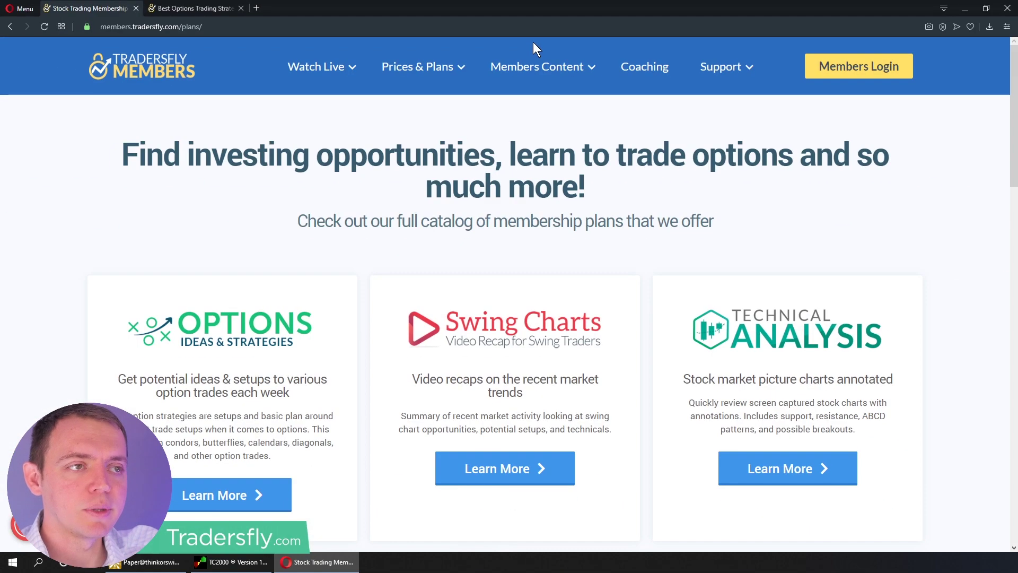
pyautogui.scroll(-3, 383, 197)
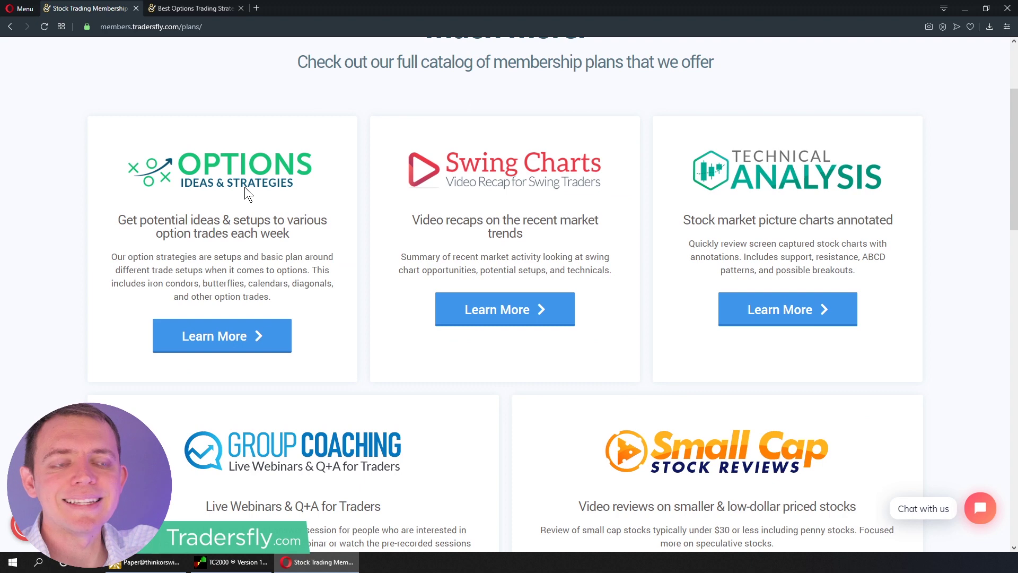
pyautogui.click(227, 336)
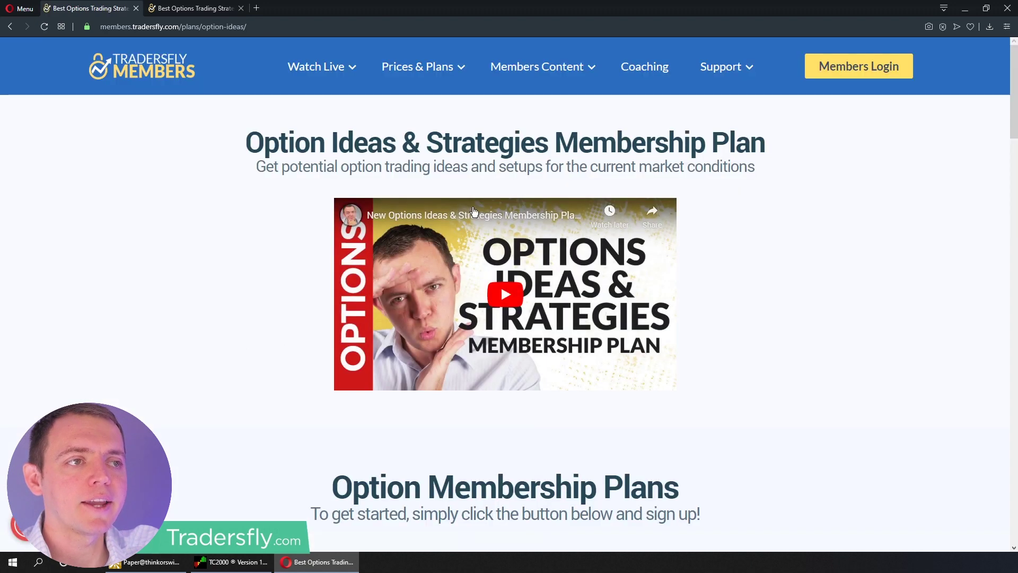